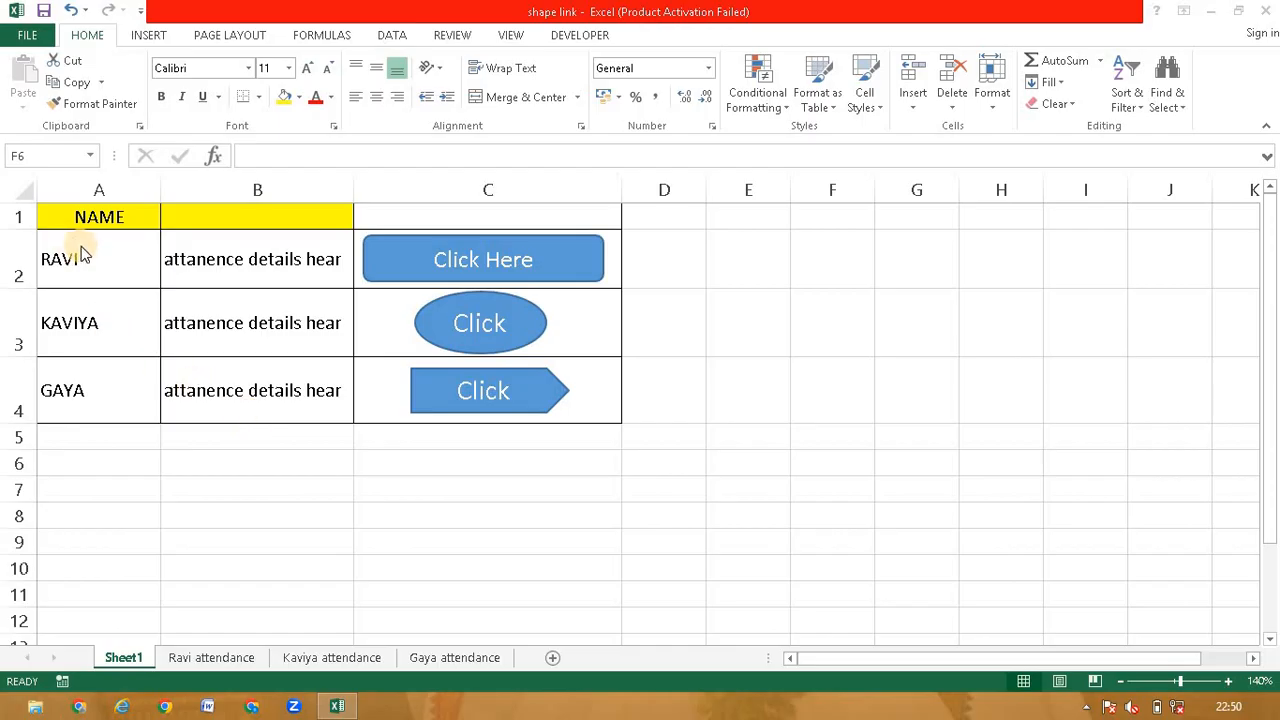
Review the three individual attendance sheets one after another and return to Sheet1
{"action": "left_click", "coordinate": [236, 660]}
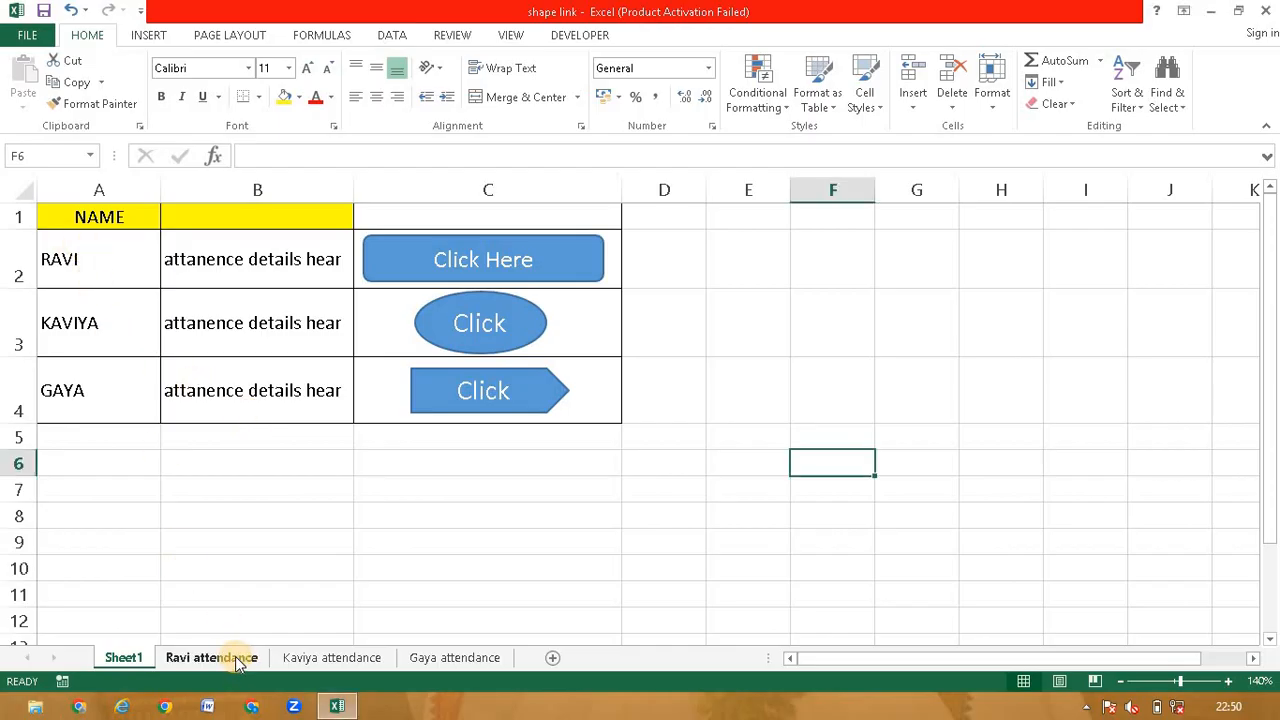
{"action": "left_click", "coordinate": [237, 661]}
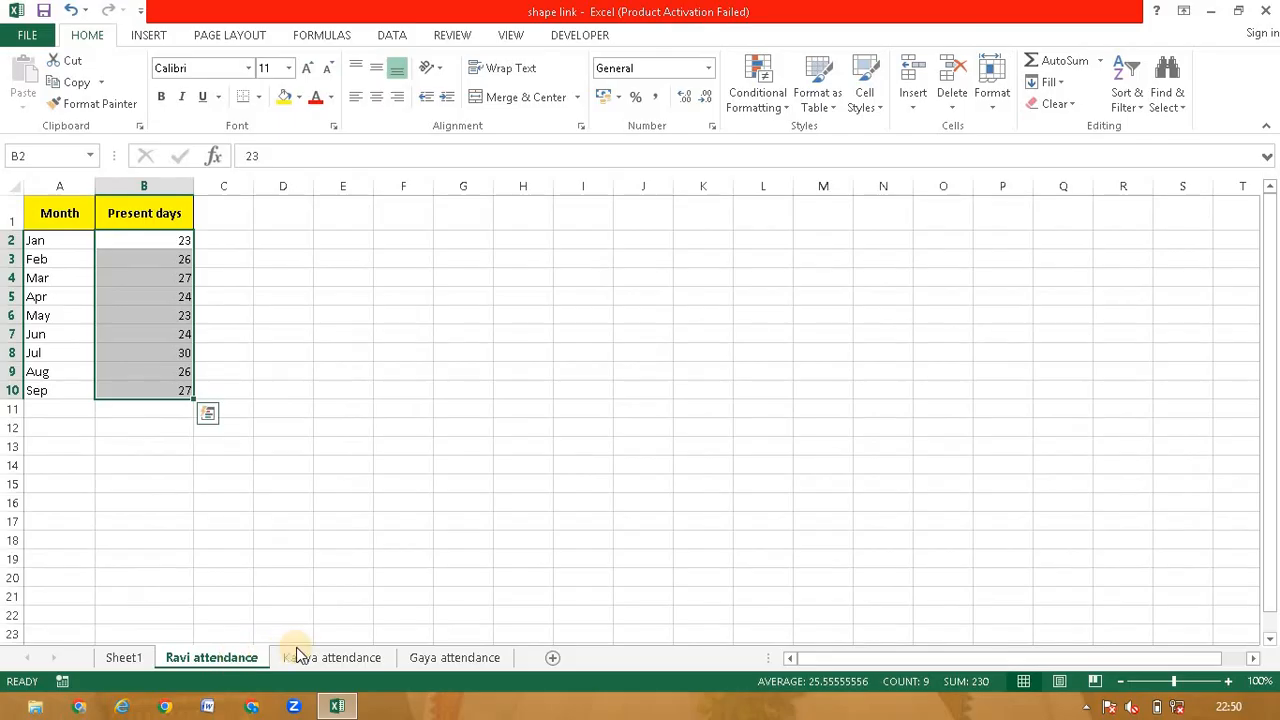
{"action": "left_click", "coordinate": [318, 660]}
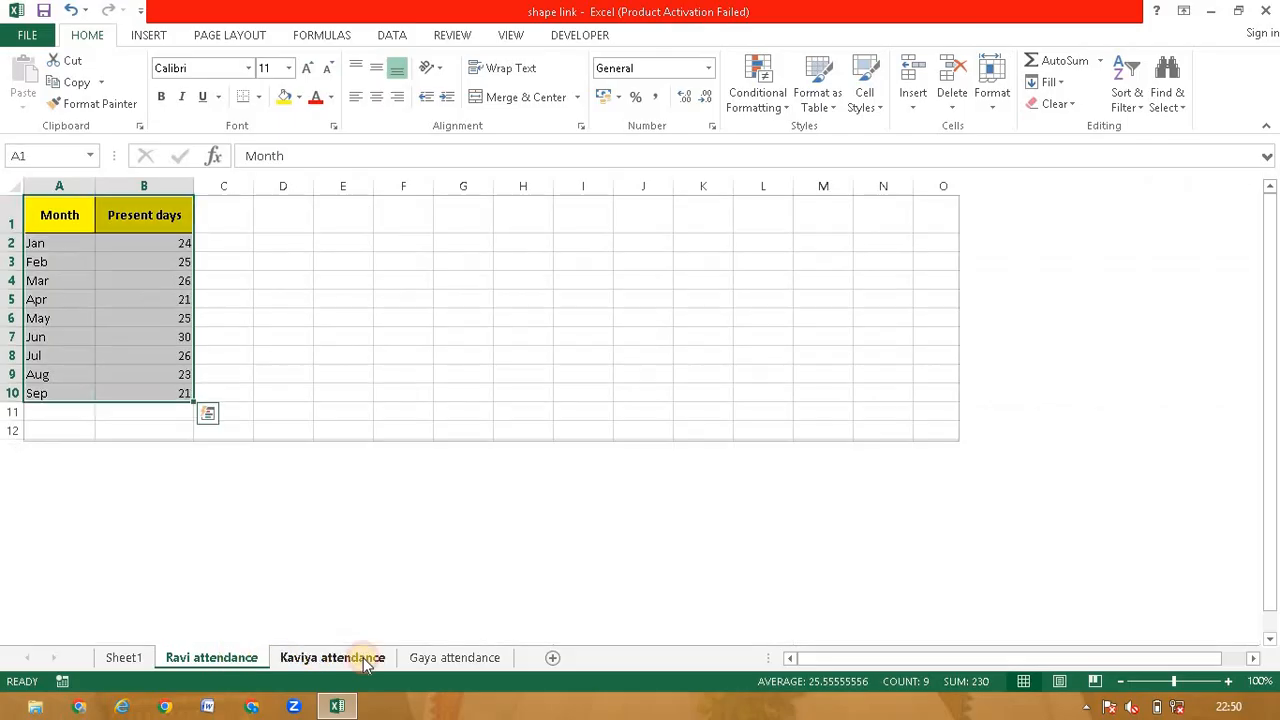
{"action": "left_click", "coordinate": [452, 662]}
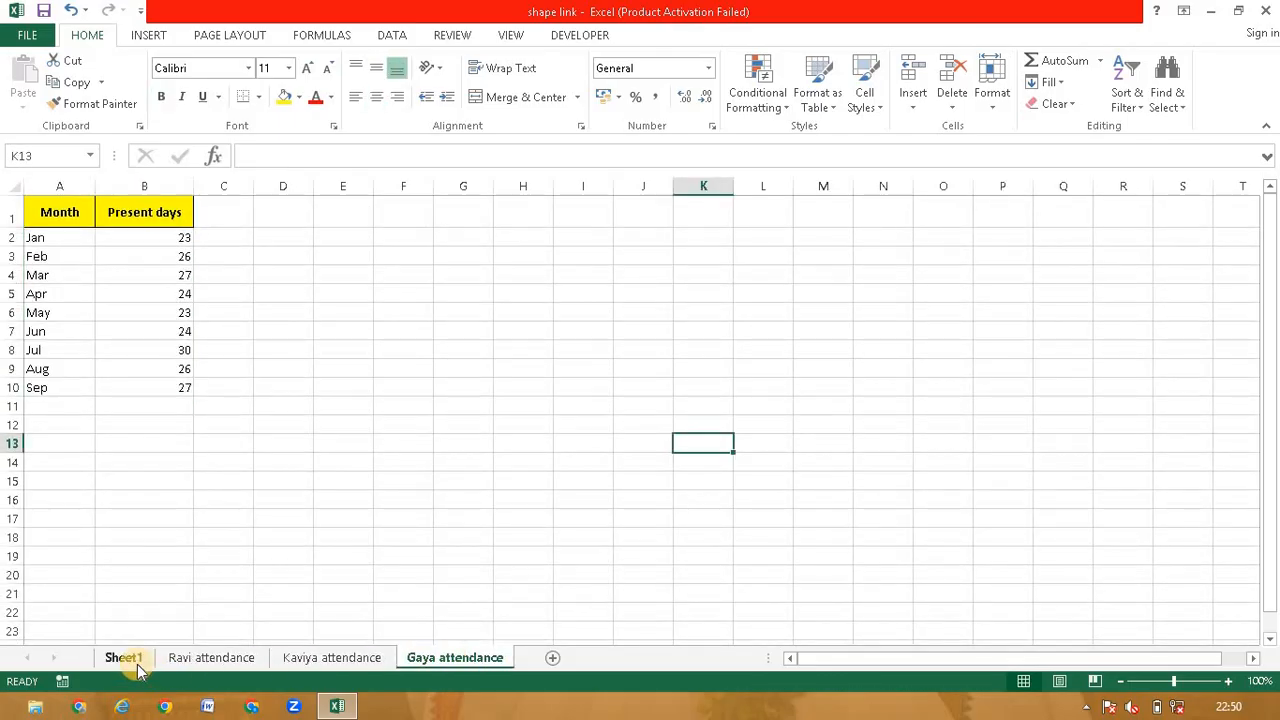
{"action": "left_click", "coordinate": [136, 666]}
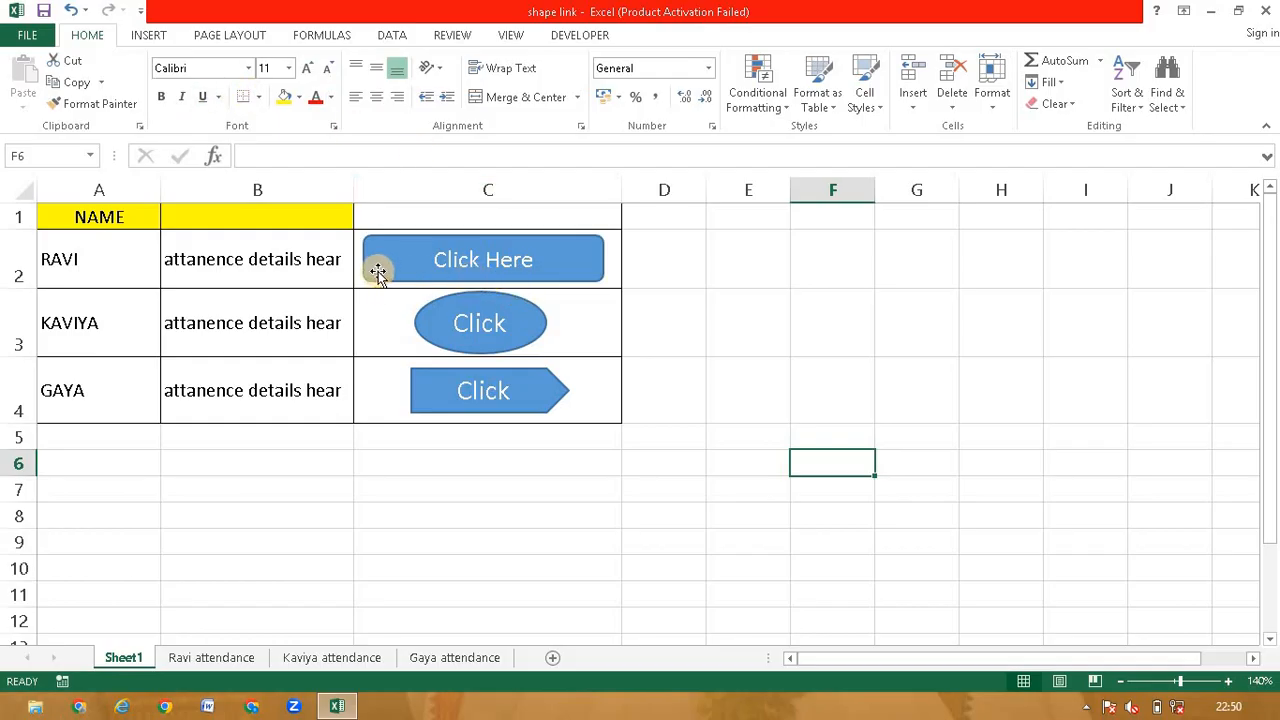
Draw a pentagon block arrow about 0.8 cm high and 3.3 cm wide across columns E to G in row 3, and remove it
{"action": "left_click", "coordinate": [146, 40]}
{"action": "left_click", "coordinate": [148, 46]}
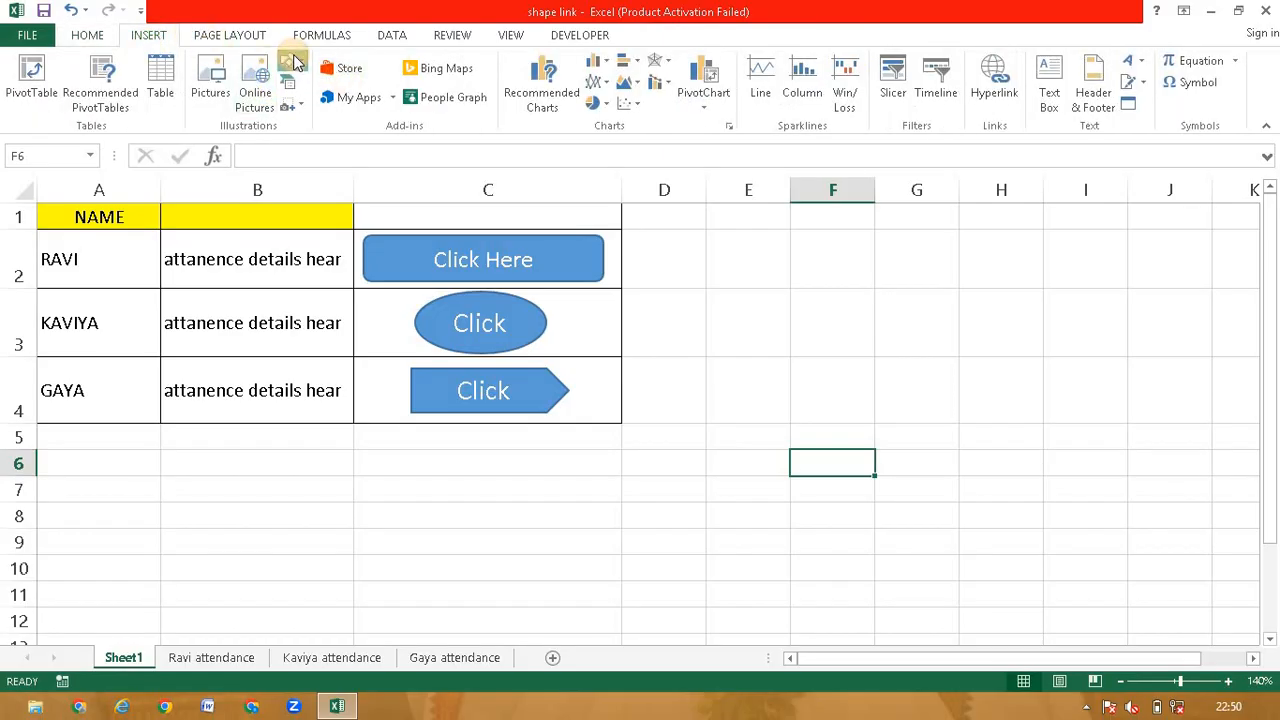
{"action": "left_click", "coordinate": [291, 62]}
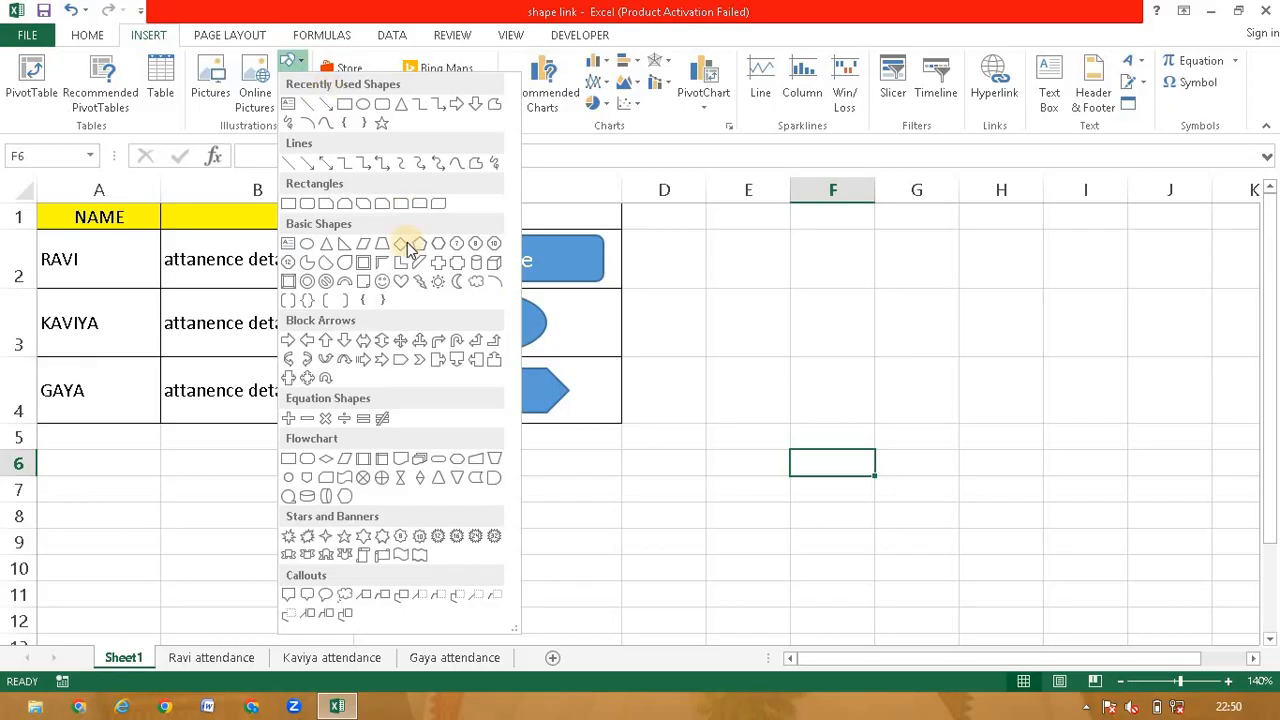
{"action": "left_click", "coordinate": [401, 360]}
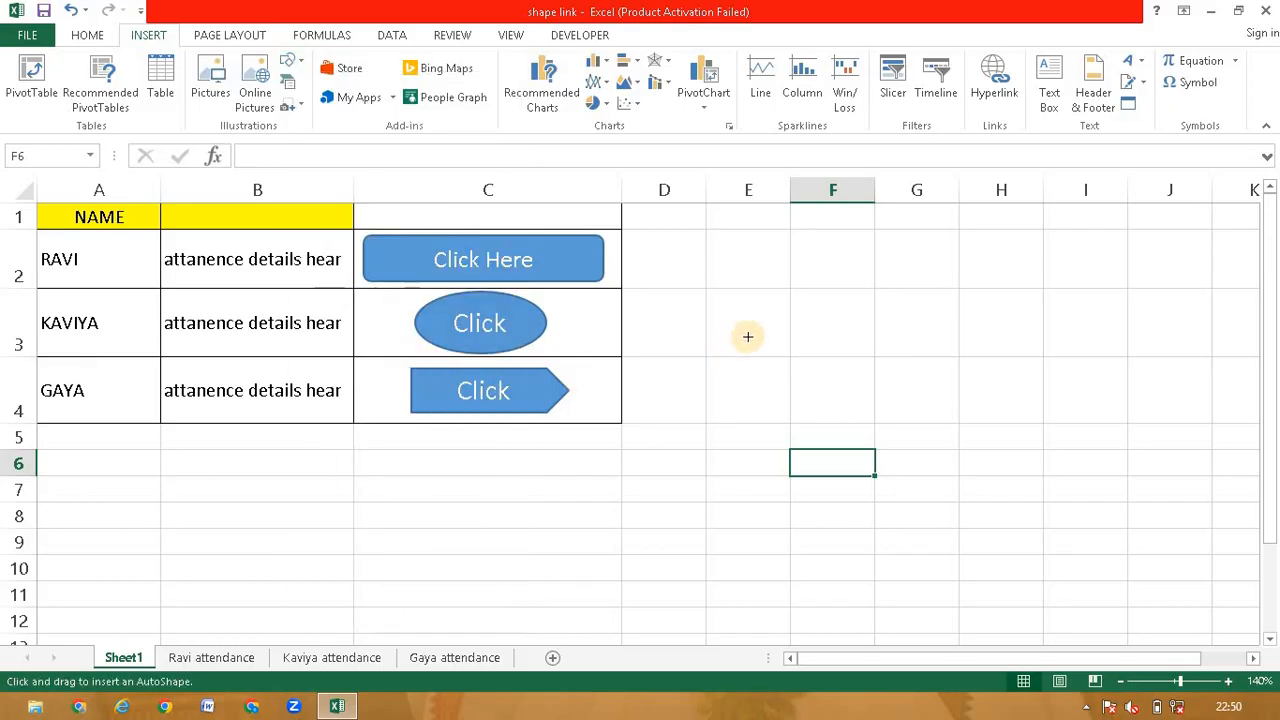
{"action": "left_click_drag", "start_coordinate": [807, 333], "coordinate": [915, 352]}
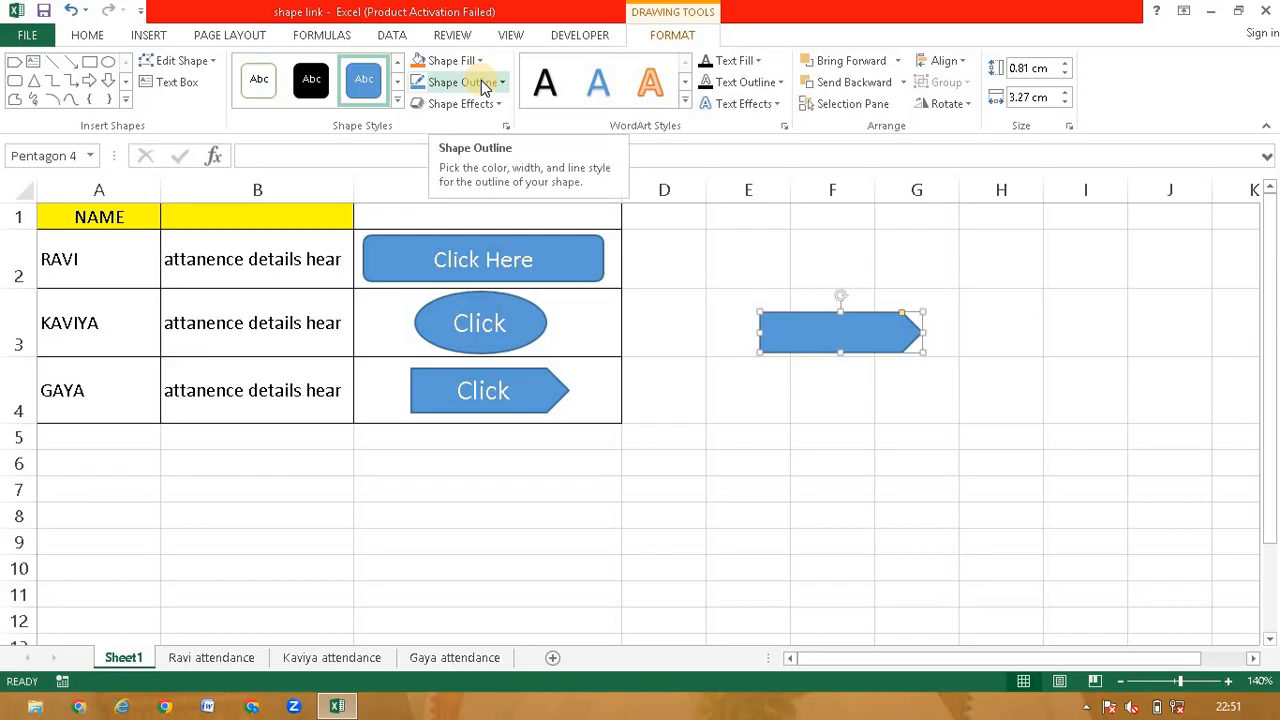
{"action": "left_click", "coordinate": [847, 335]}
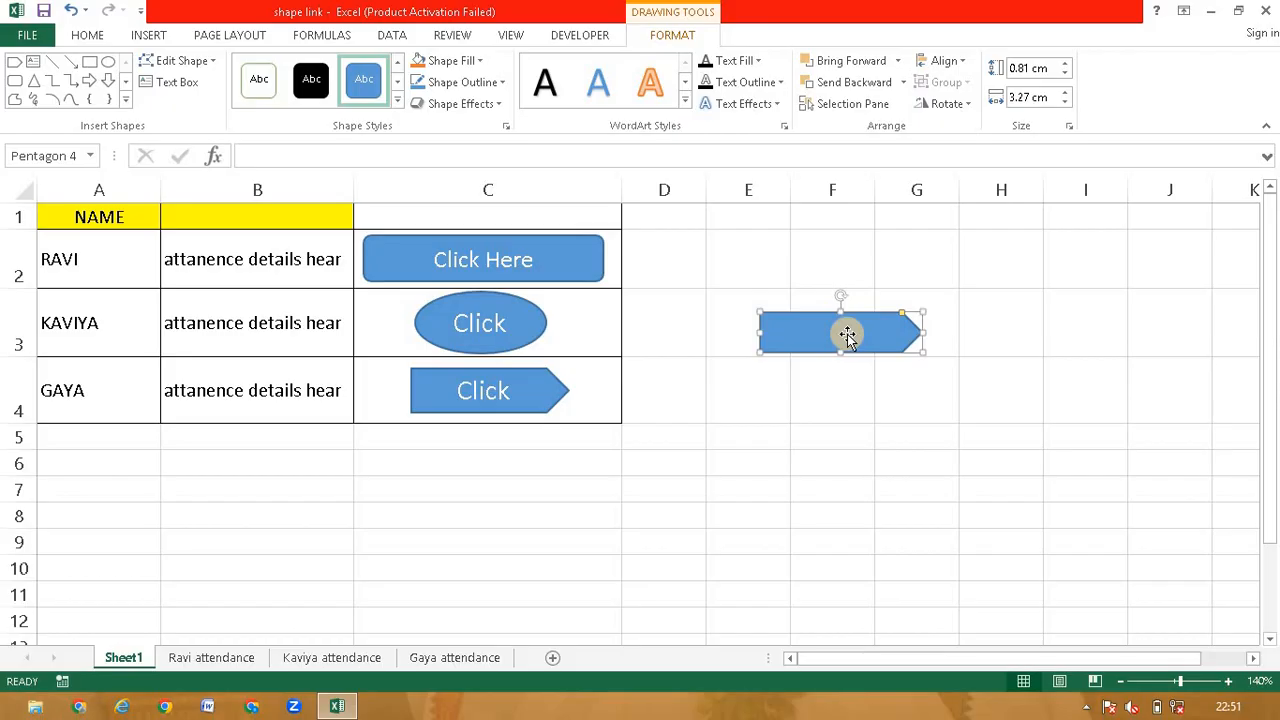
{"action": "left_click", "coordinate": [594, 334]}
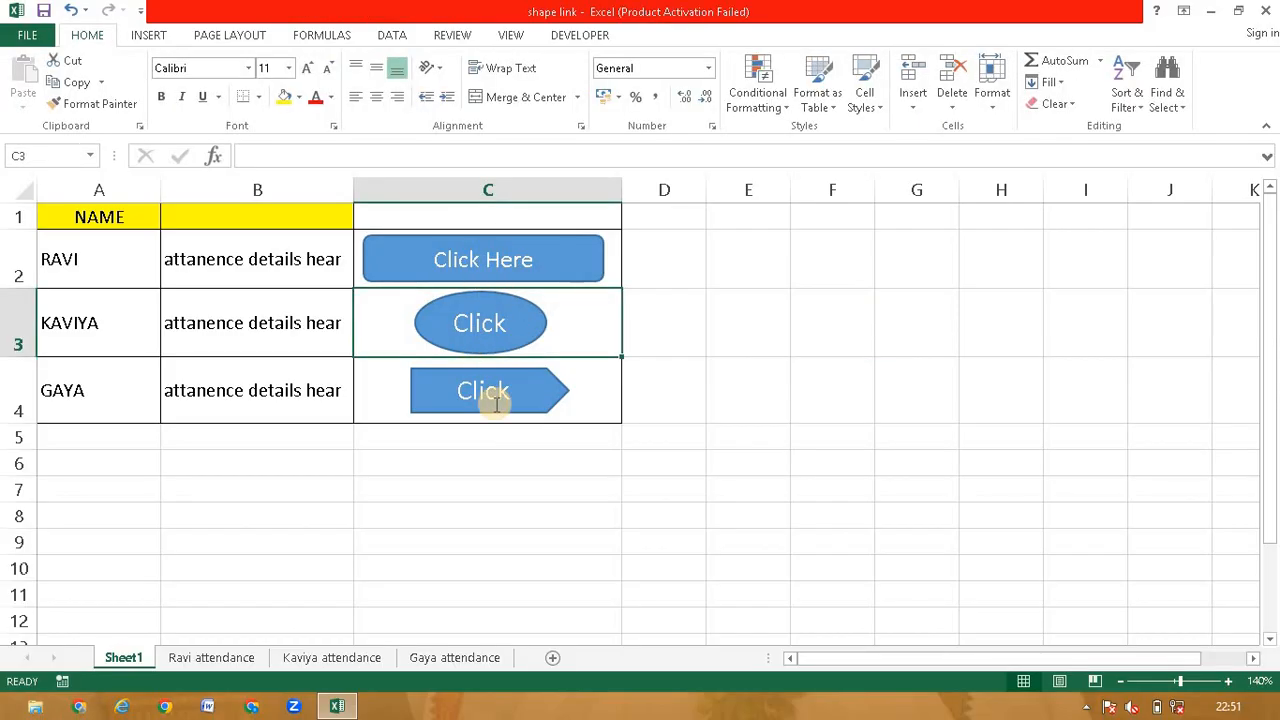
Hyperlink the "Click Here" rounded rectangle in C2 to cell A1 of the attendance sheet for the person in row 2
{"action": "left_click", "coordinate": [418, 266]}
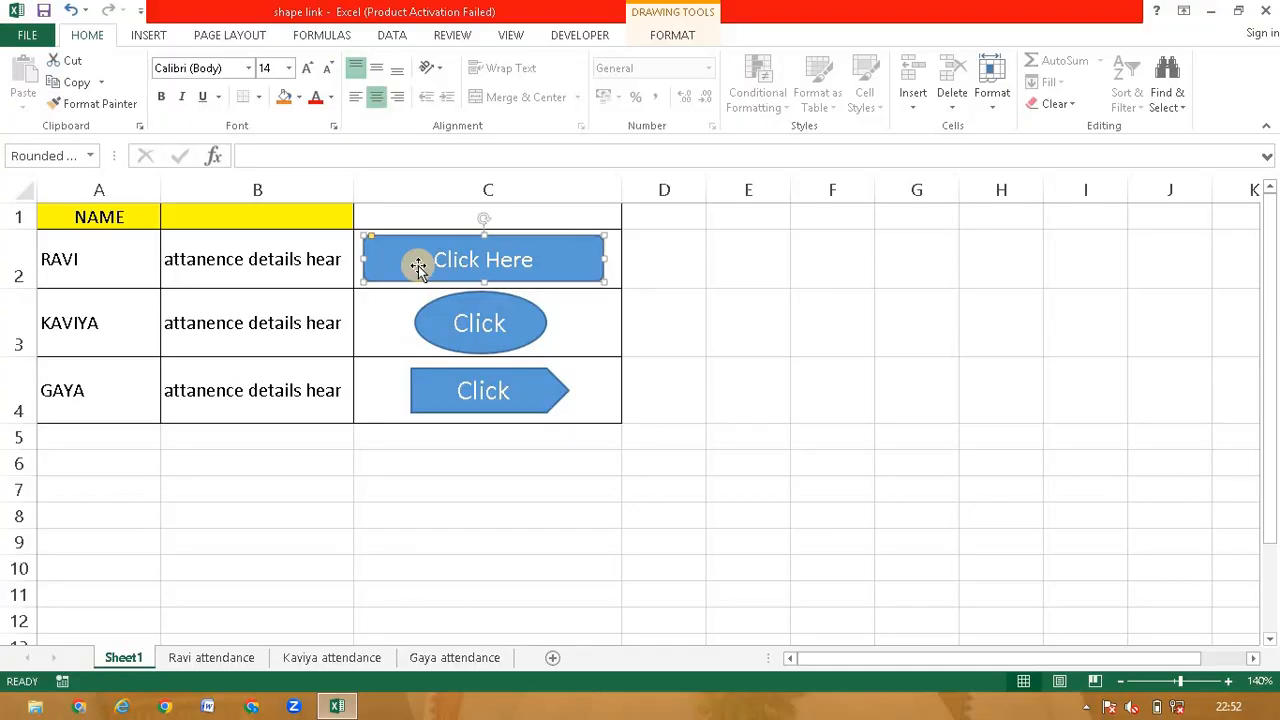
{"action": "right_click", "coordinate": [420, 266]}
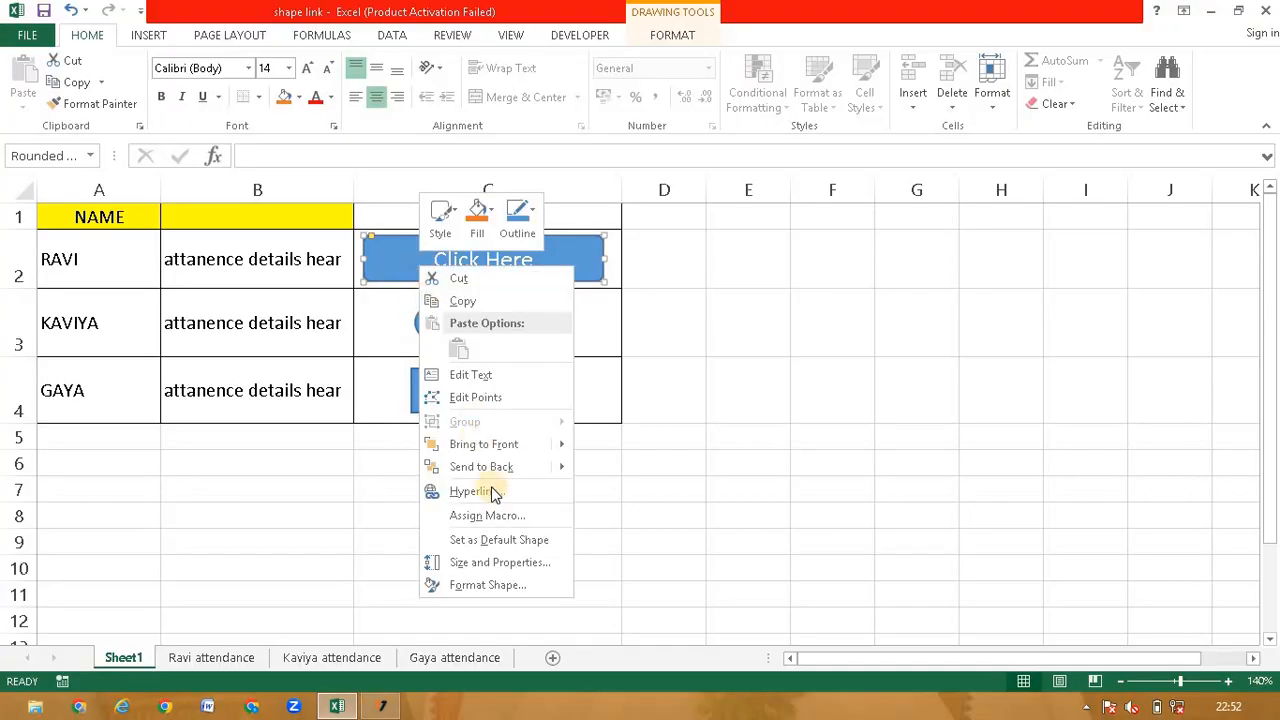
{"action": "left_click", "coordinate": [481, 497]}
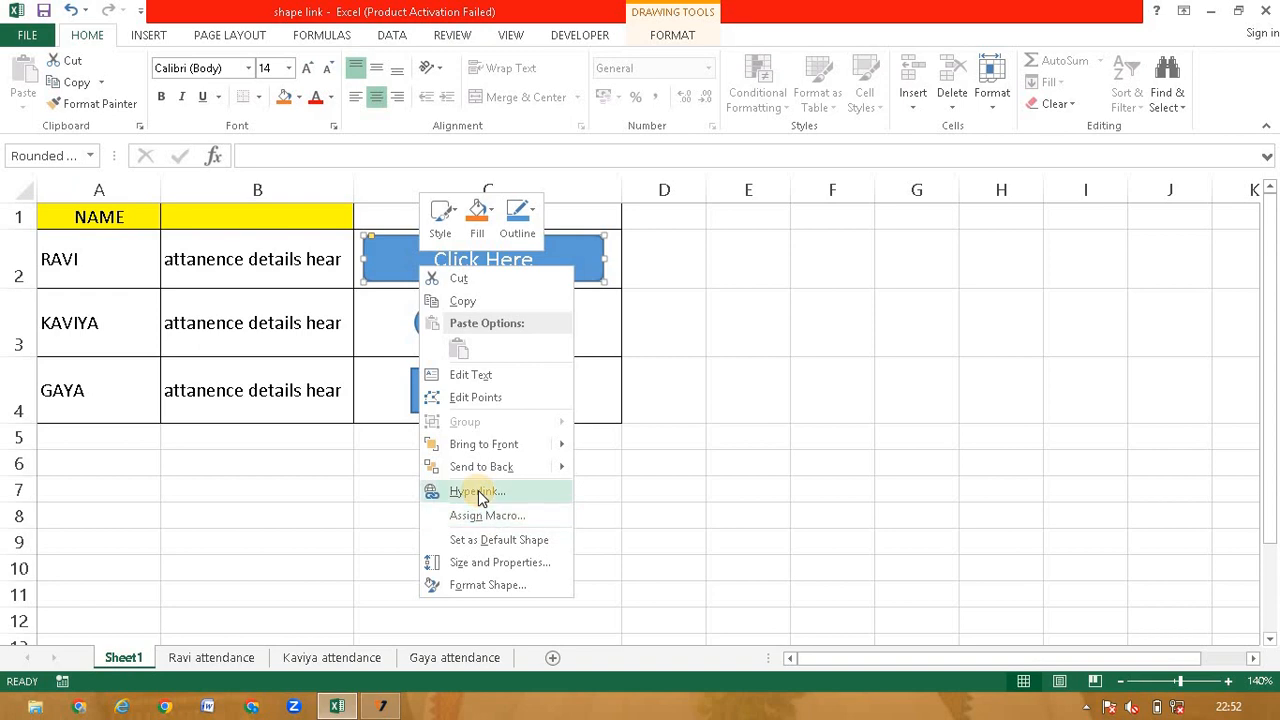
{"action": "left_click", "coordinate": [480, 494]}
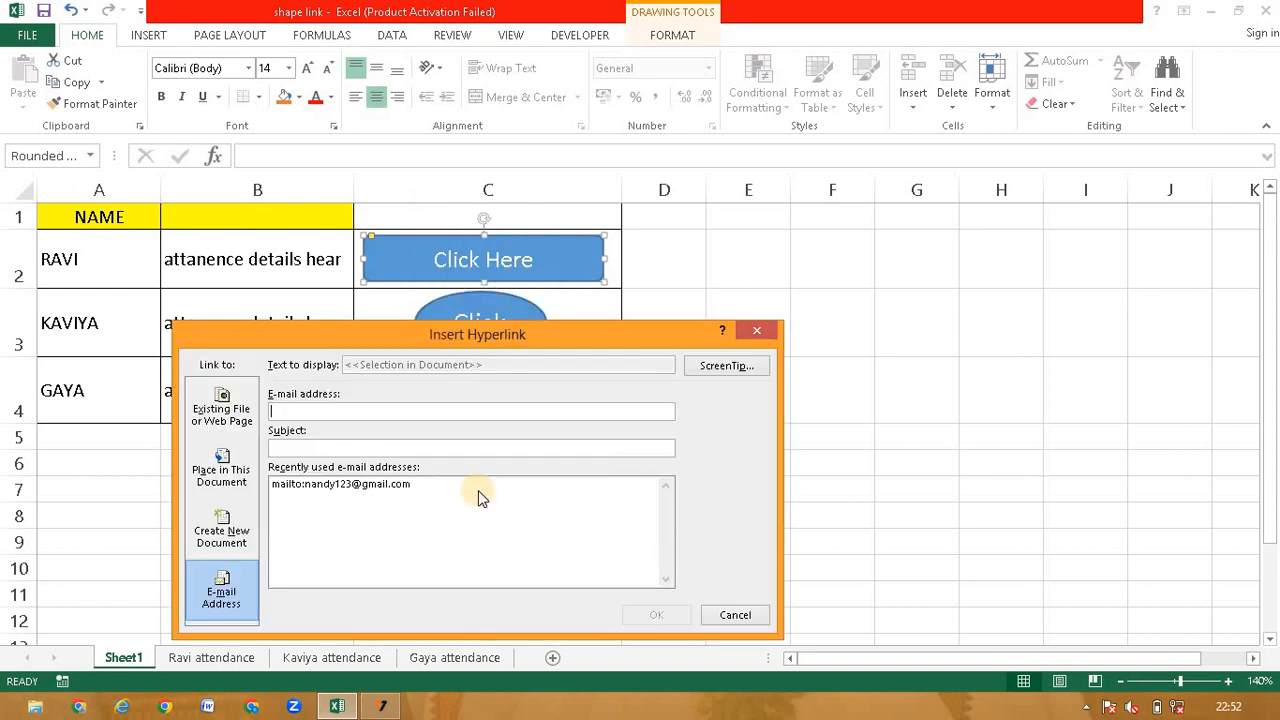
{"action": "left_click_drag", "start_coordinate": [582, 333], "coordinate": [929, 231]}
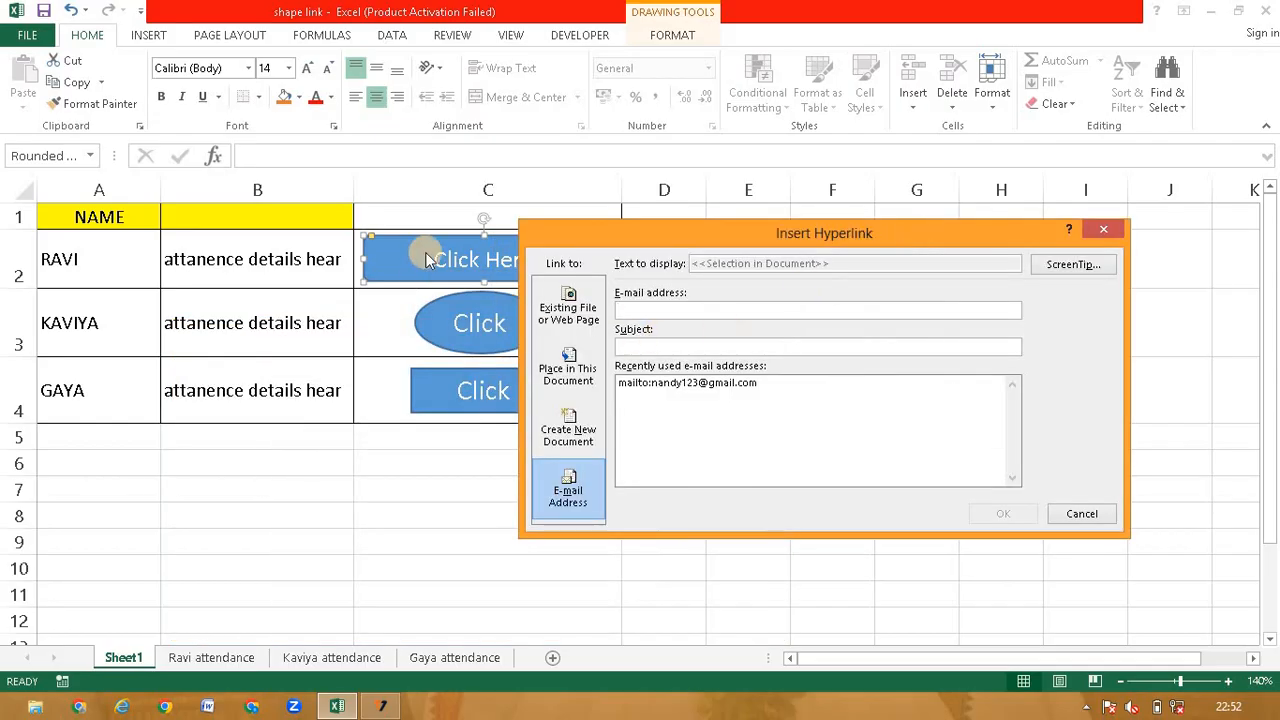
{"action": "left_click", "coordinate": [578, 316]}
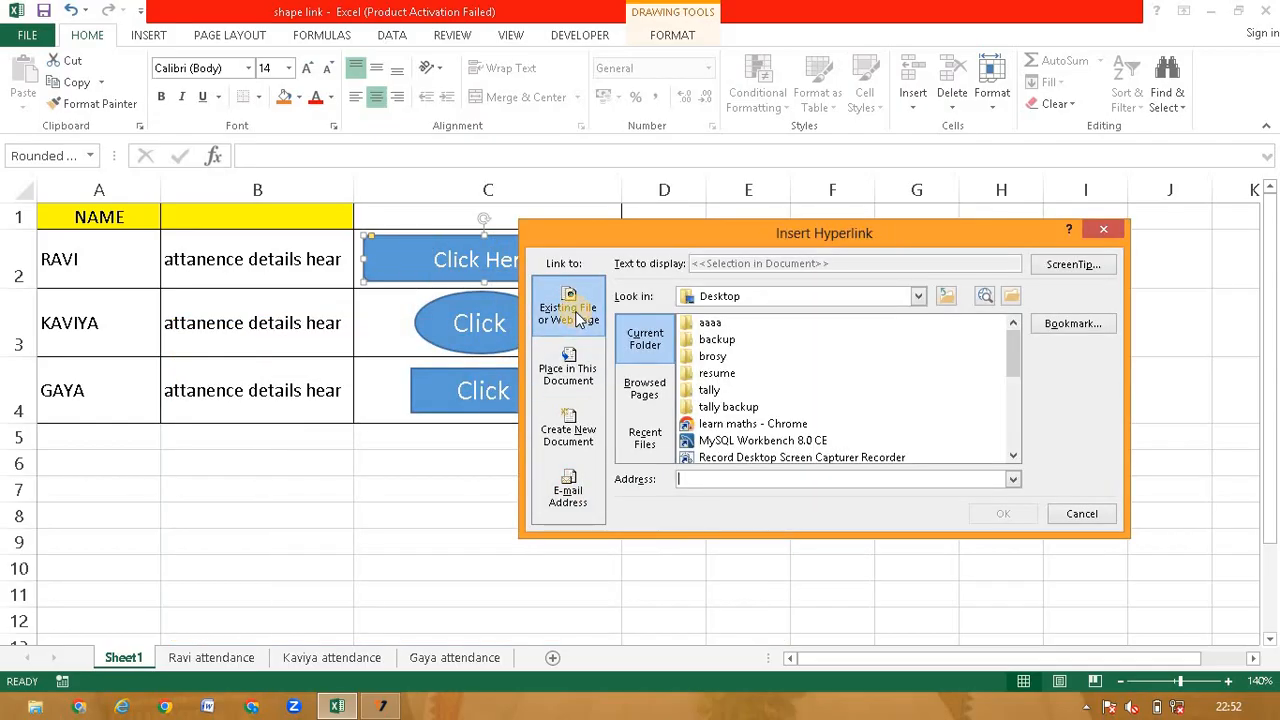
{"action": "left_click", "coordinate": [578, 376]}
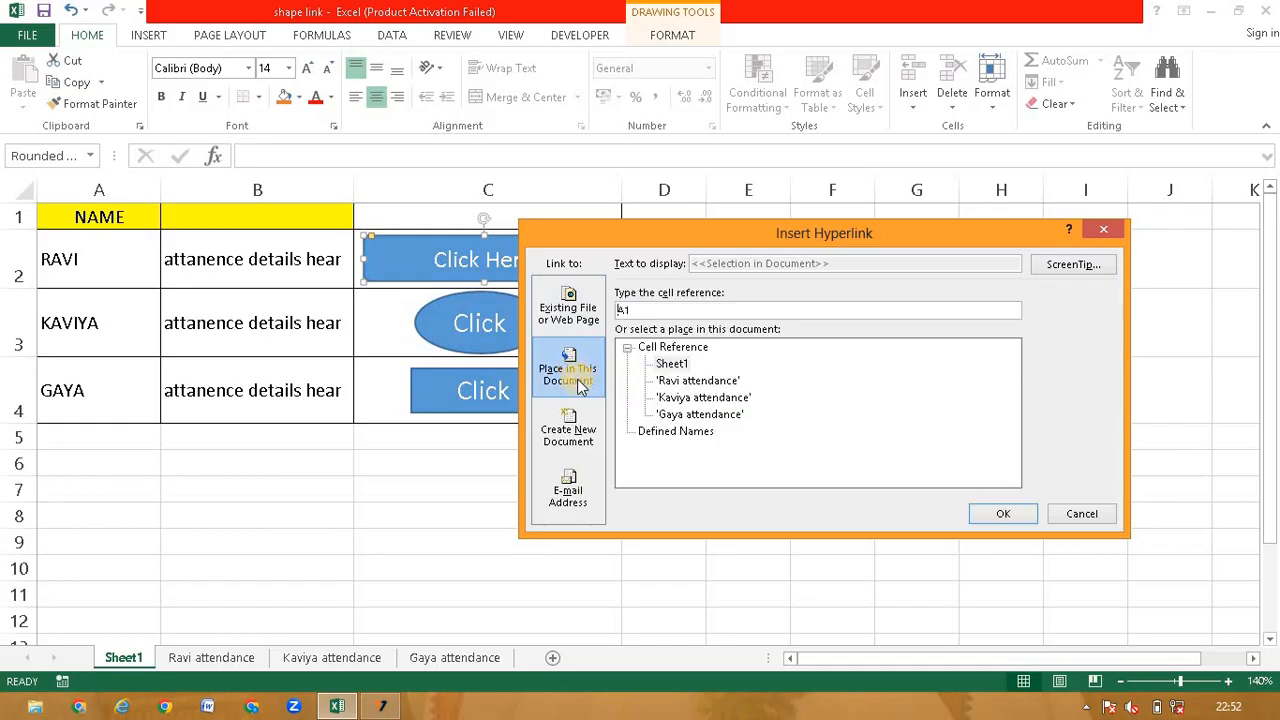
{"action": "left_click", "coordinate": [572, 440]}
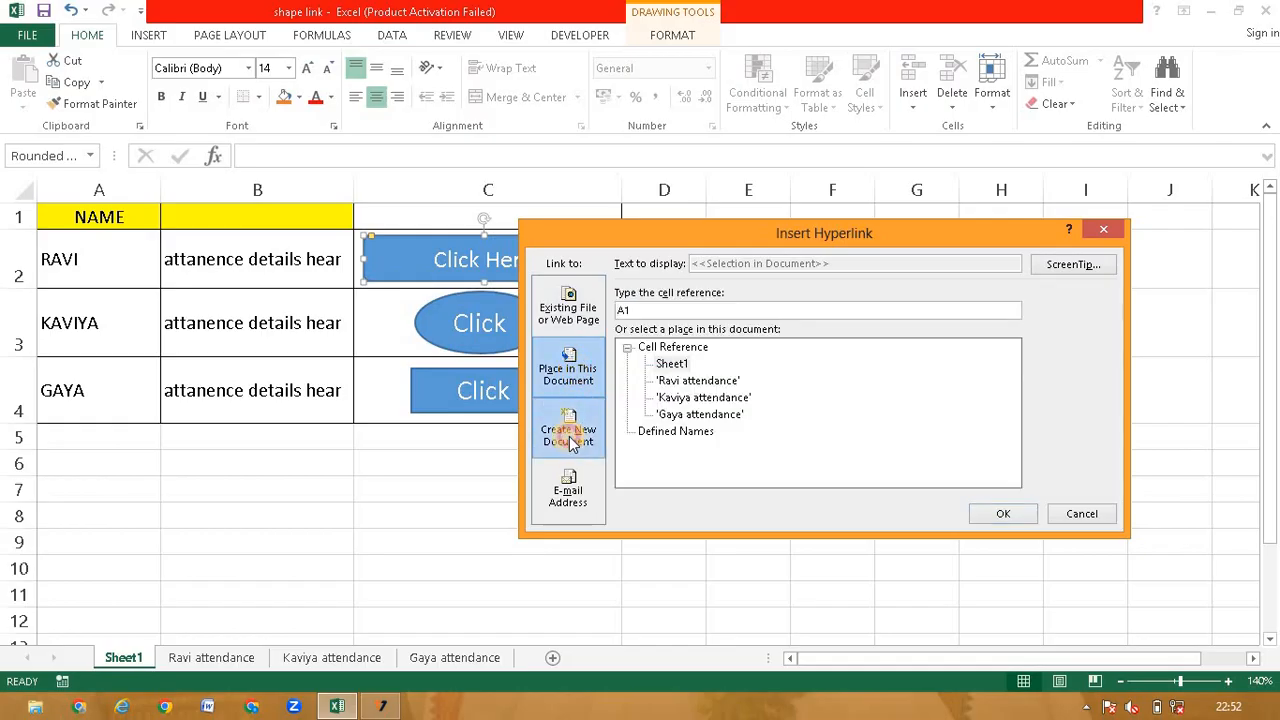
{"action": "left_click", "coordinate": [576, 498]}
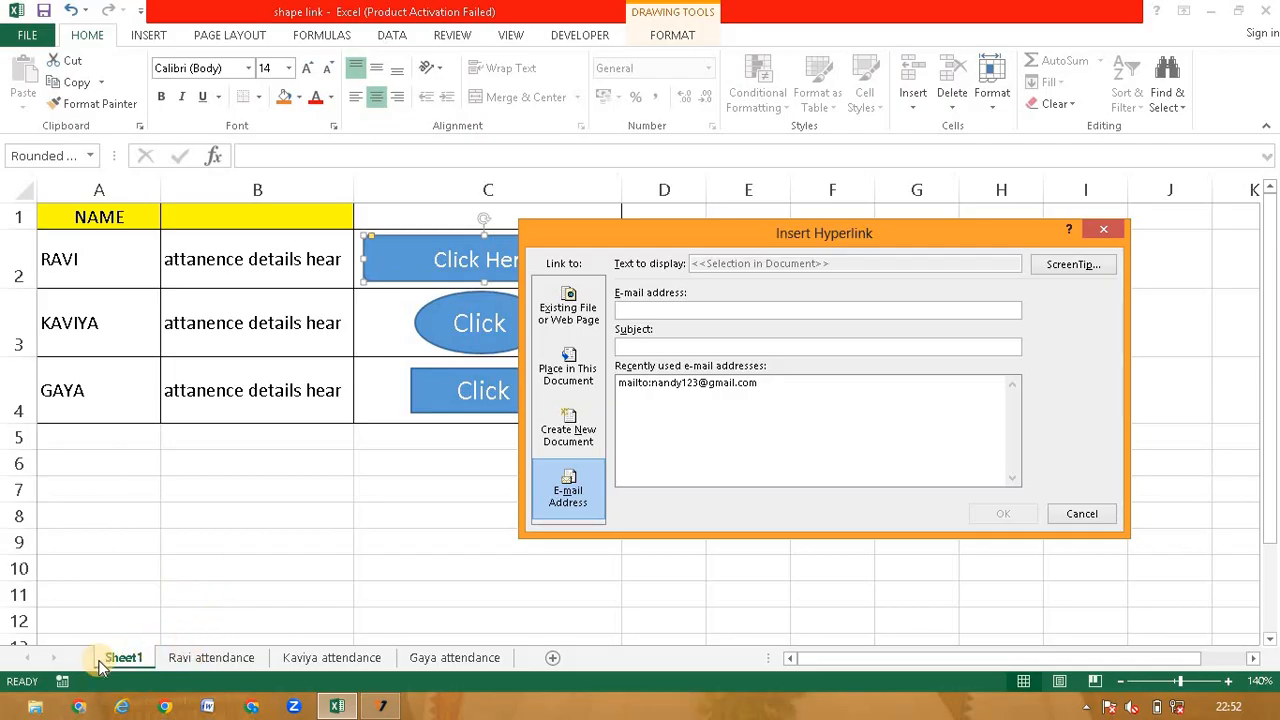
{"action": "left_click", "coordinate": [590, 383]}
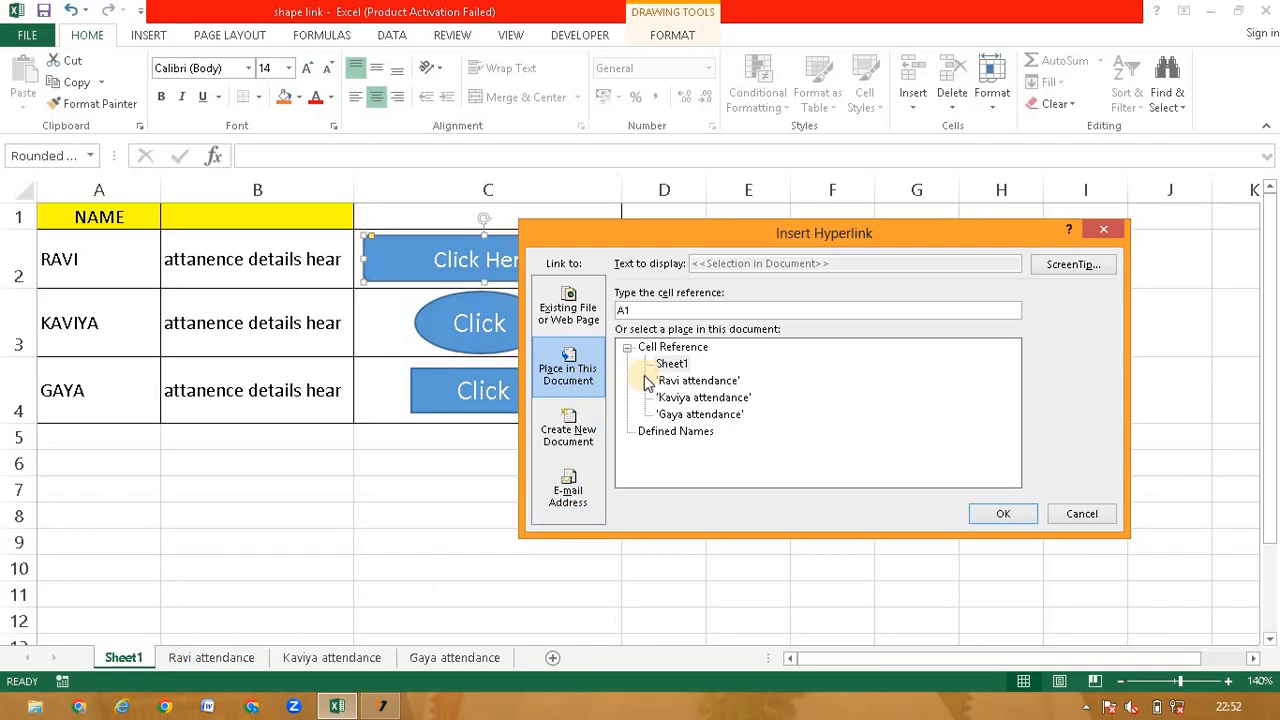
{"action": "left_click", "coordinate": [664, 383]}
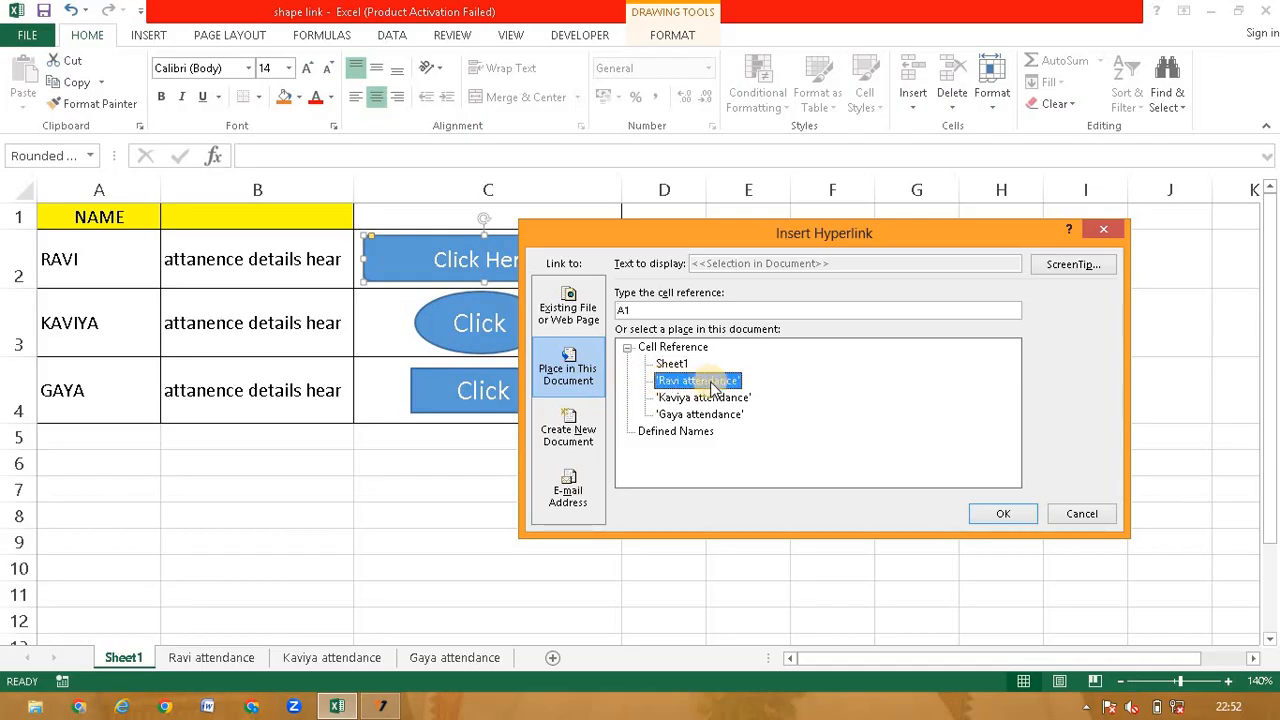
{"action": "left_click", "coordinate": [1005, 514]}
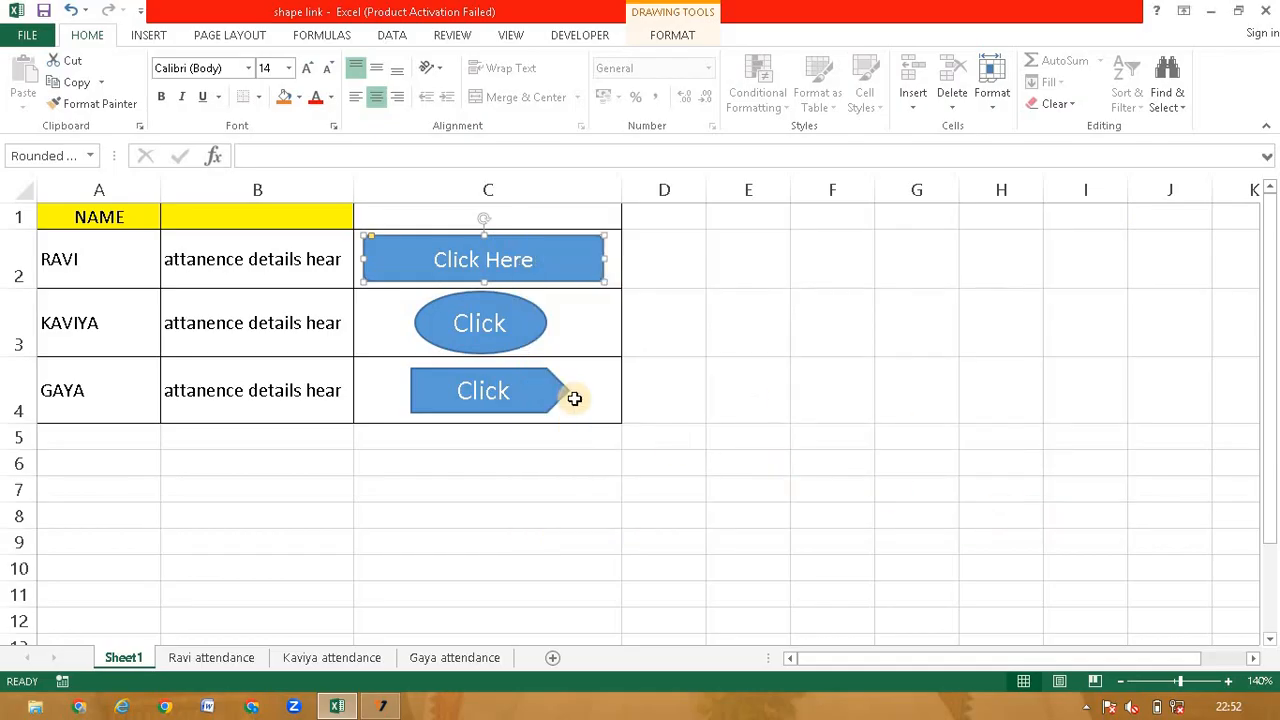
Hyperlink the oval "Click" shape in C3 to cell A1 of the attendance sheet for the person in row 3
{"action": "left_click", "coordinate": [461, 321]}
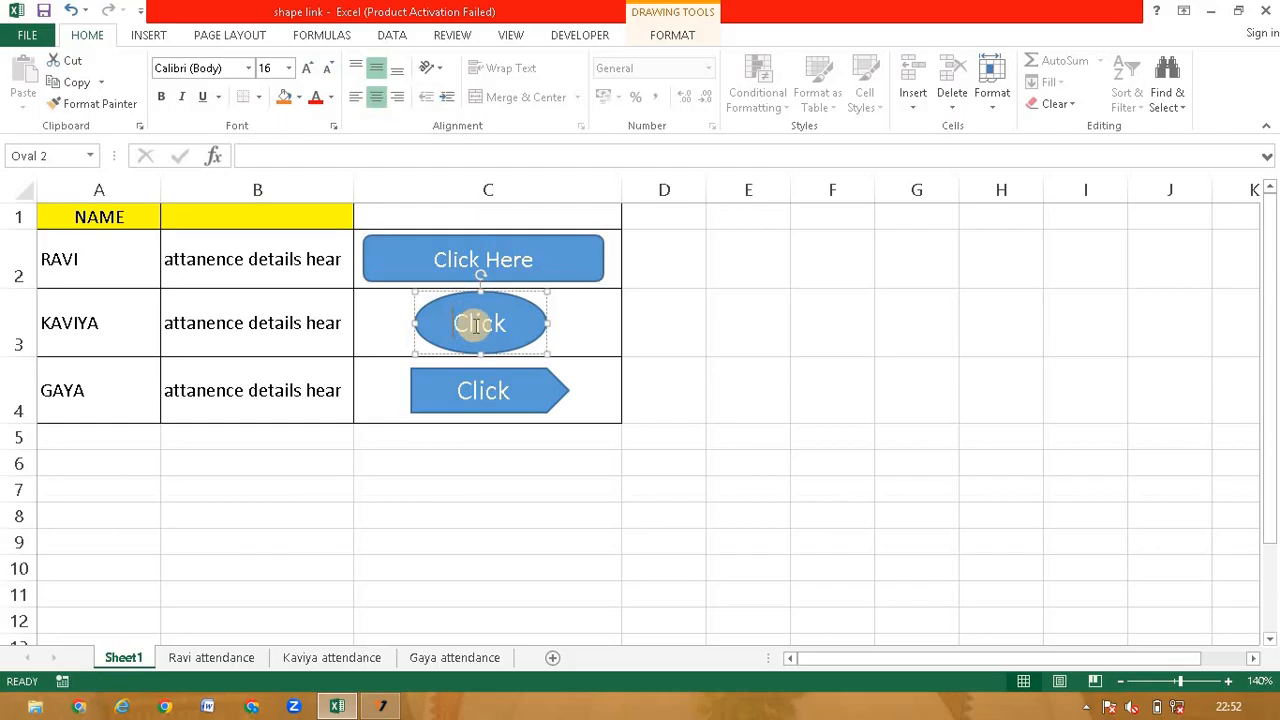
{"action": "right_click", "coordinate": [477, 324]}
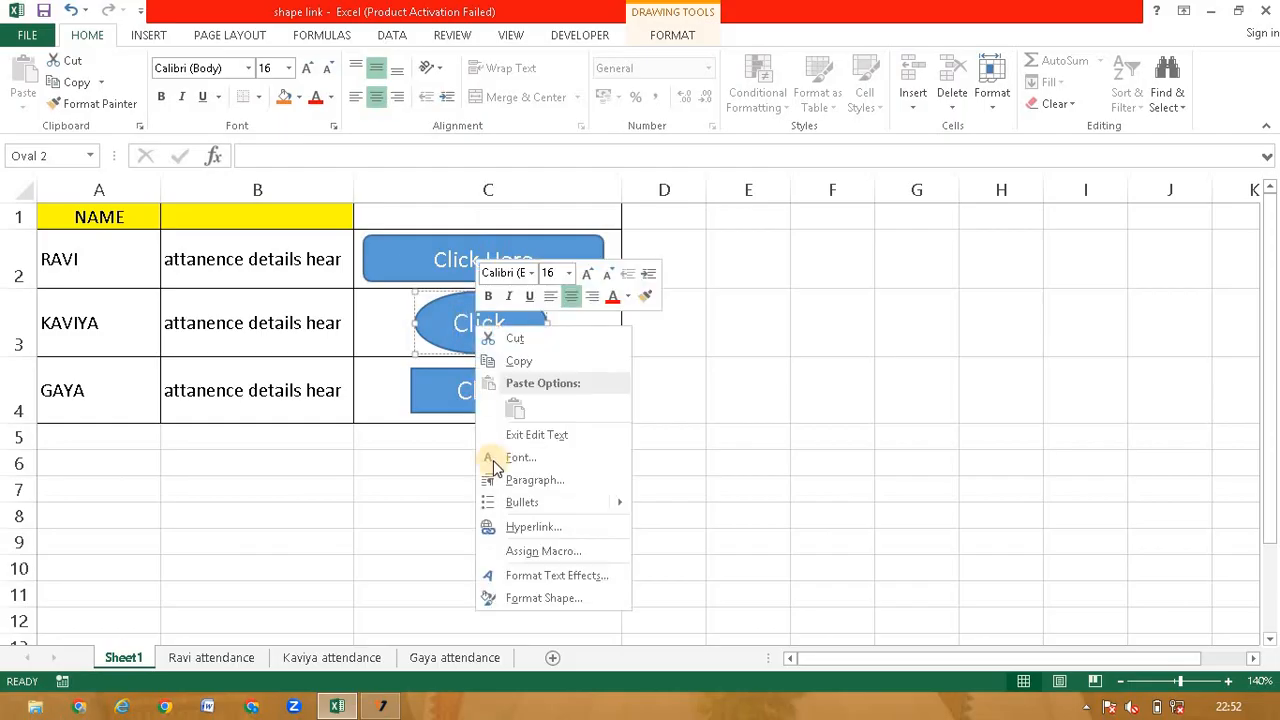
{"action": "left_click", "coordinate": [533, 527]}
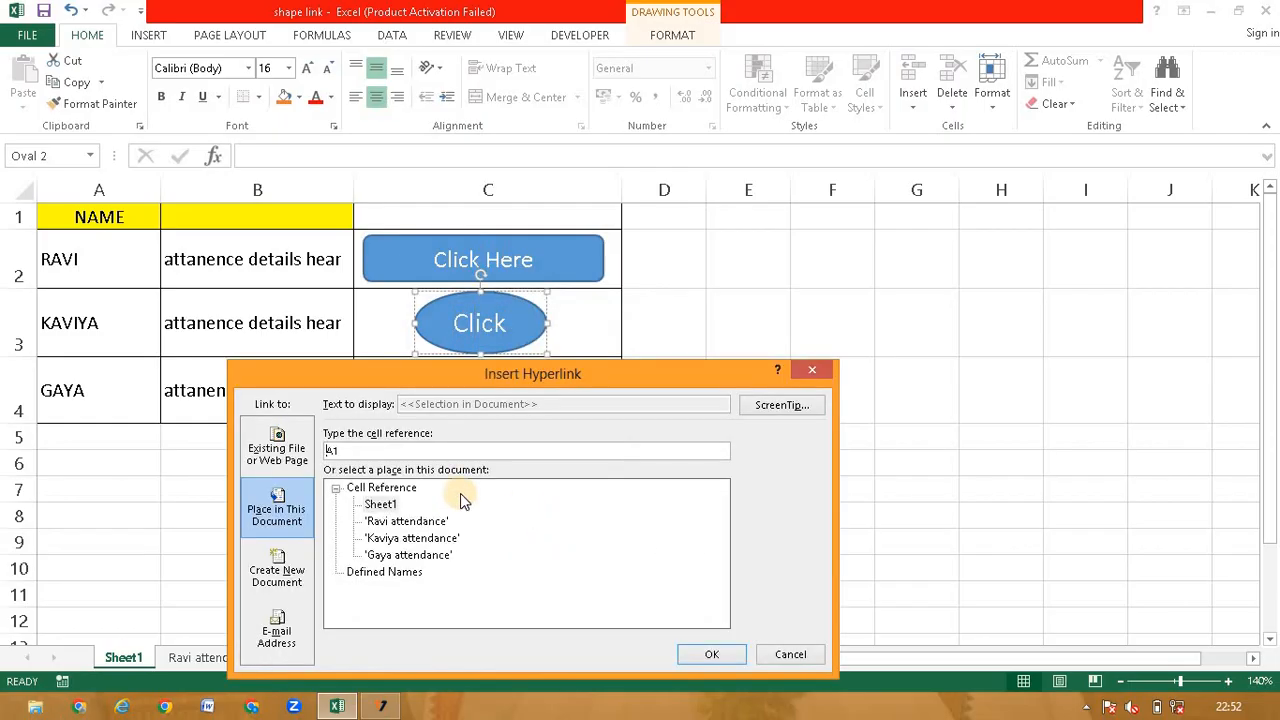
{"action": "left_click", "coordinate": [388, 538]}
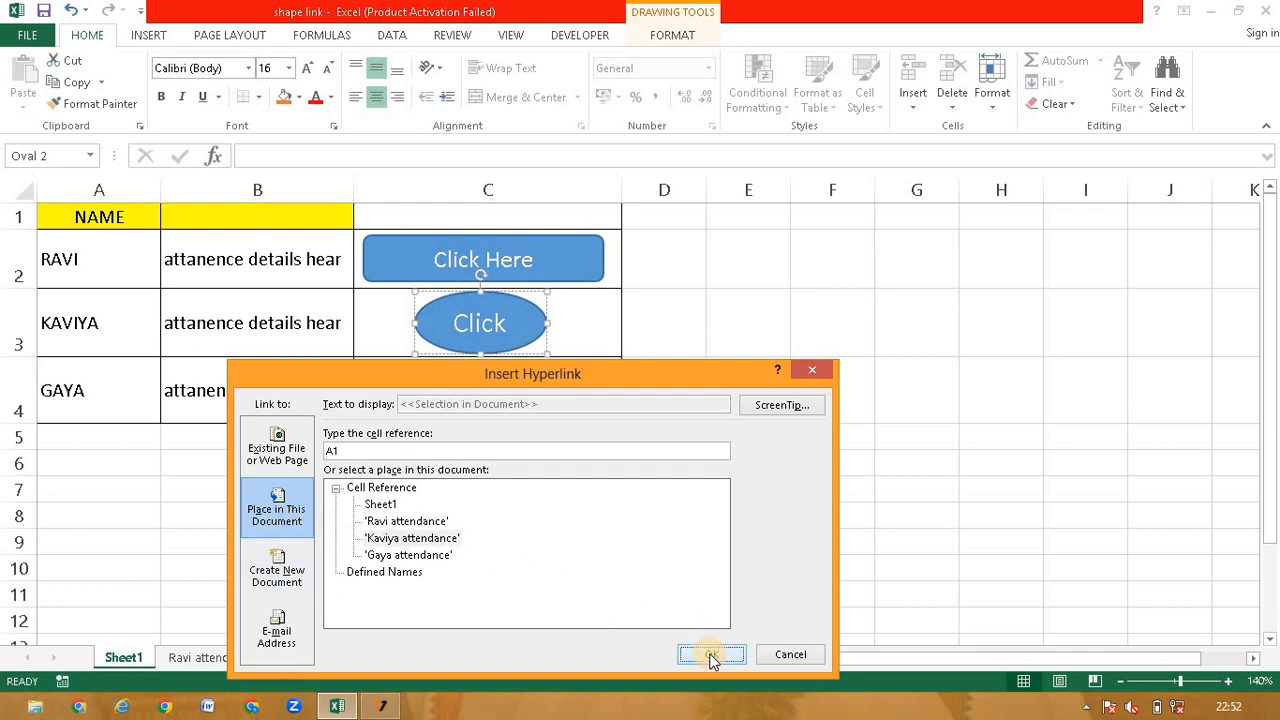
{"action": "left_click", "coordinate": [711, 655]}
Hyperlink the pentagon "Click" shape in C4 to cell A1 of the attendance sheet for the person in row 4, and deselect the shape
{"action": "left_click", "coordinate": [546, 398]}
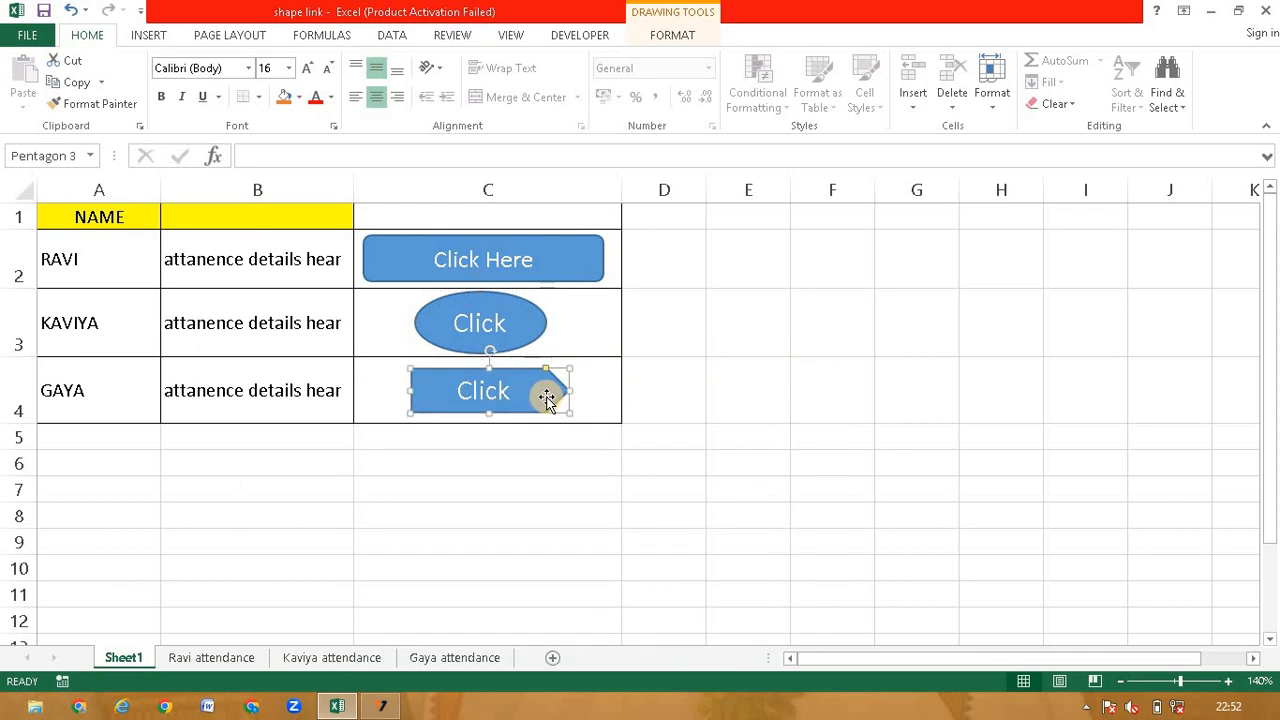
{"action": "right_click", "coordinate": [546, 398]}
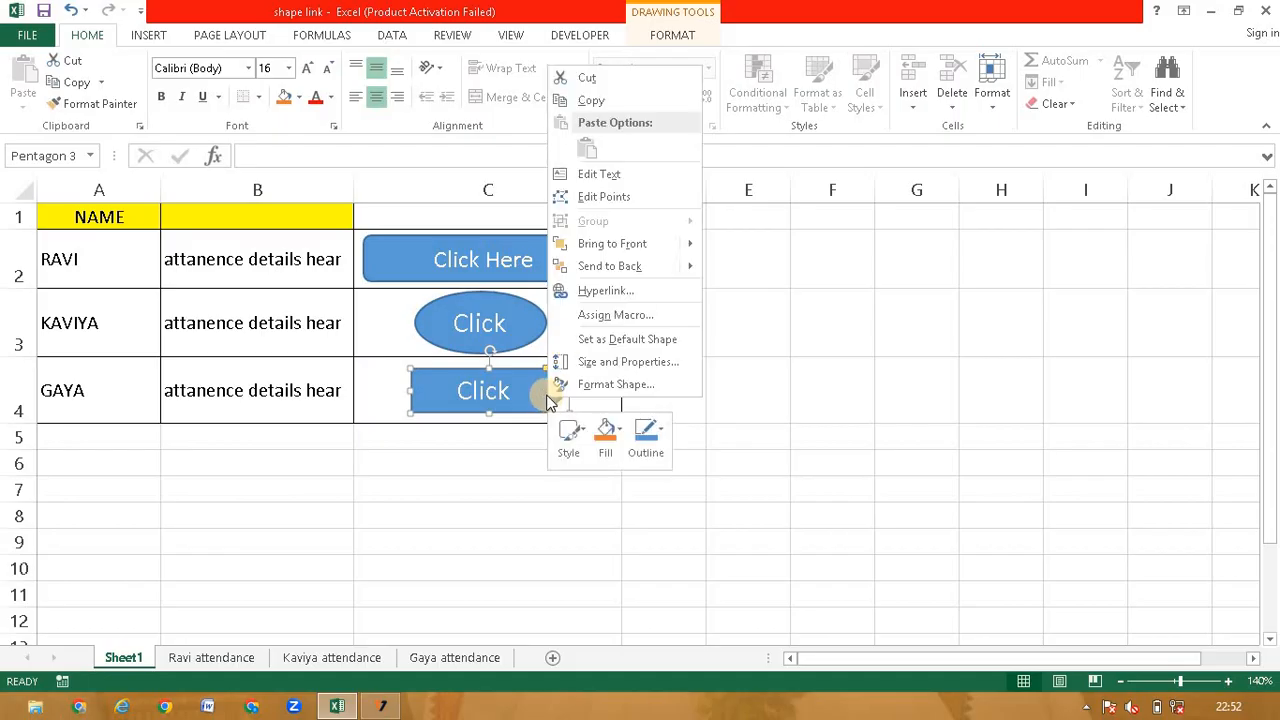
{"action": "left_click", "coordinate": [607, 291]}
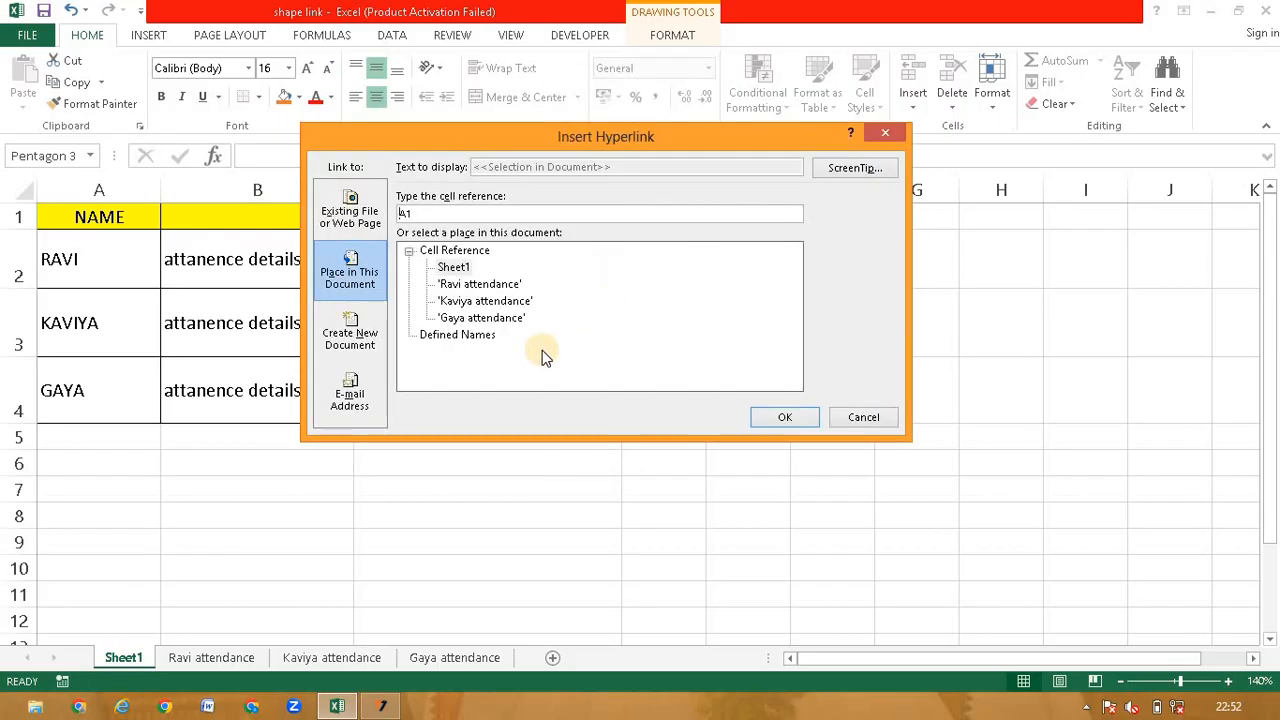
{"action": "left_click", "coordinate": [482, 318]}
{"action": "left_click", "coordinate": [762, 417]}
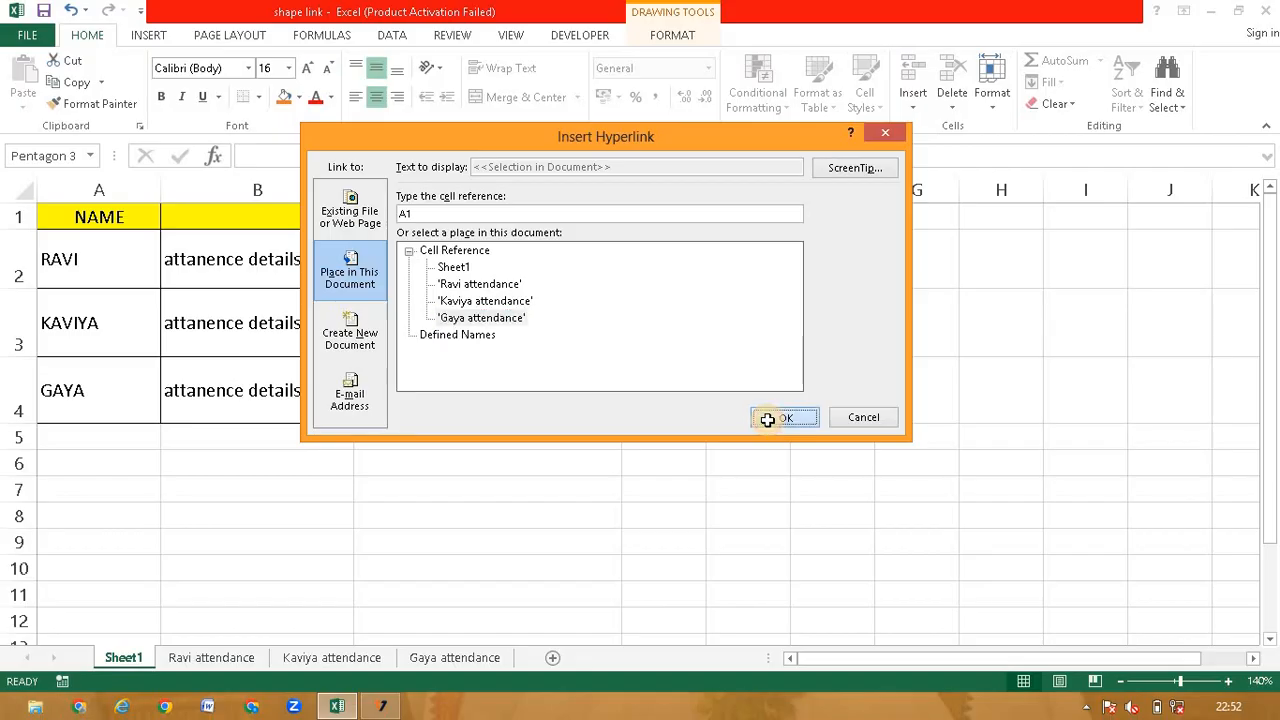
{"action": "left_click", "coordinate": [766, 462]}
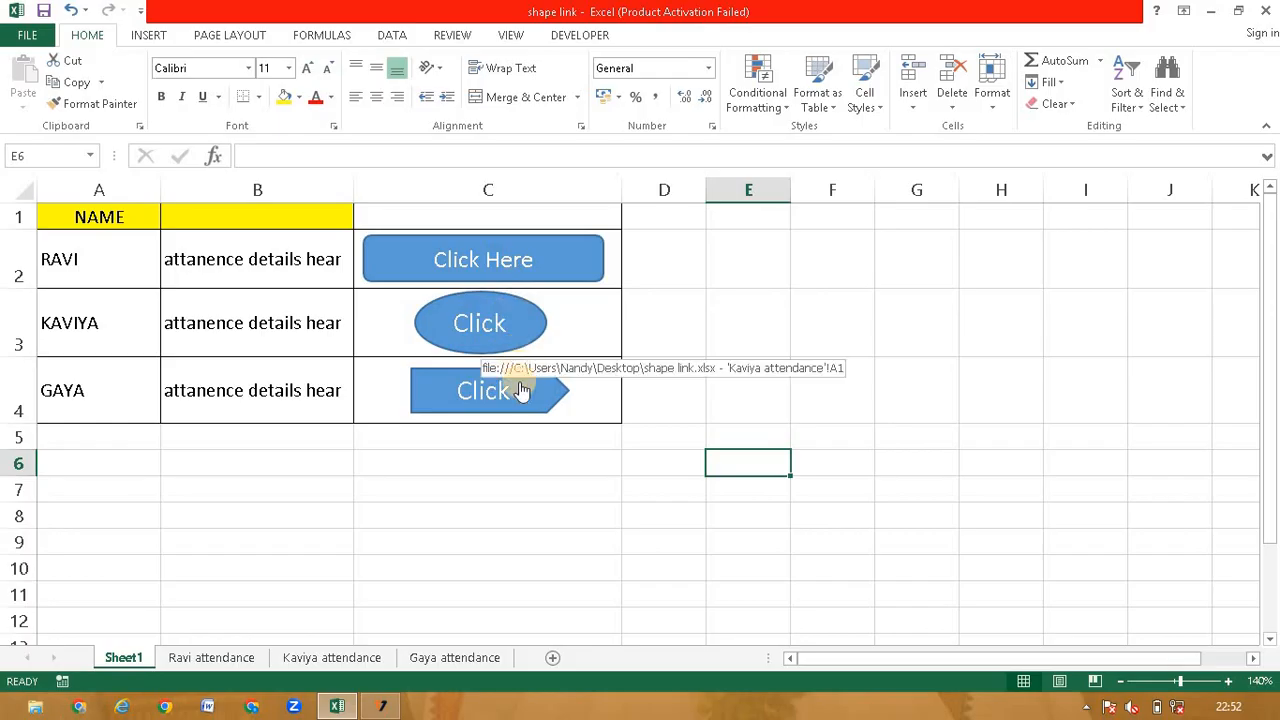
Test the hyperlinks of the shapes in C2, C3 and C4 in turn, returning to Sheet1 after each
{"action": "left_click", "coordinate": [510, 262]}
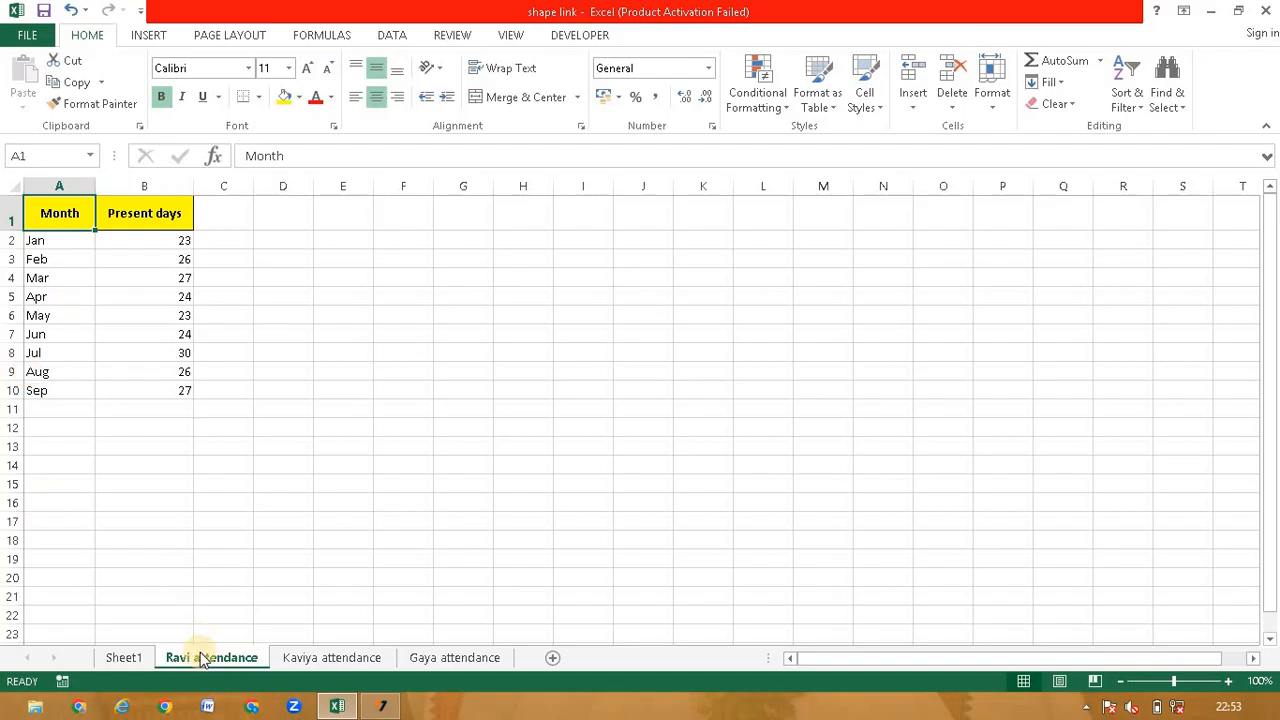
{"action": "left_click", "coordinate": [124, 658]}
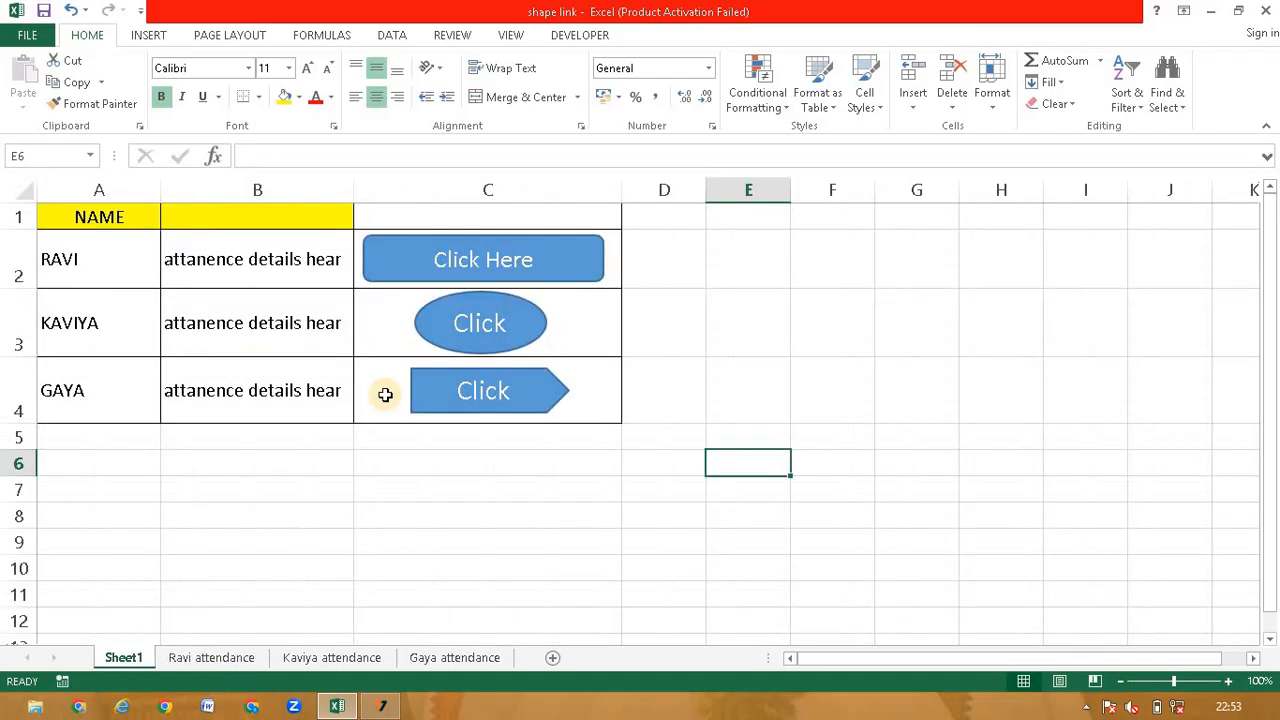
{"action": "left_click", "coordinate": [464, 330]}
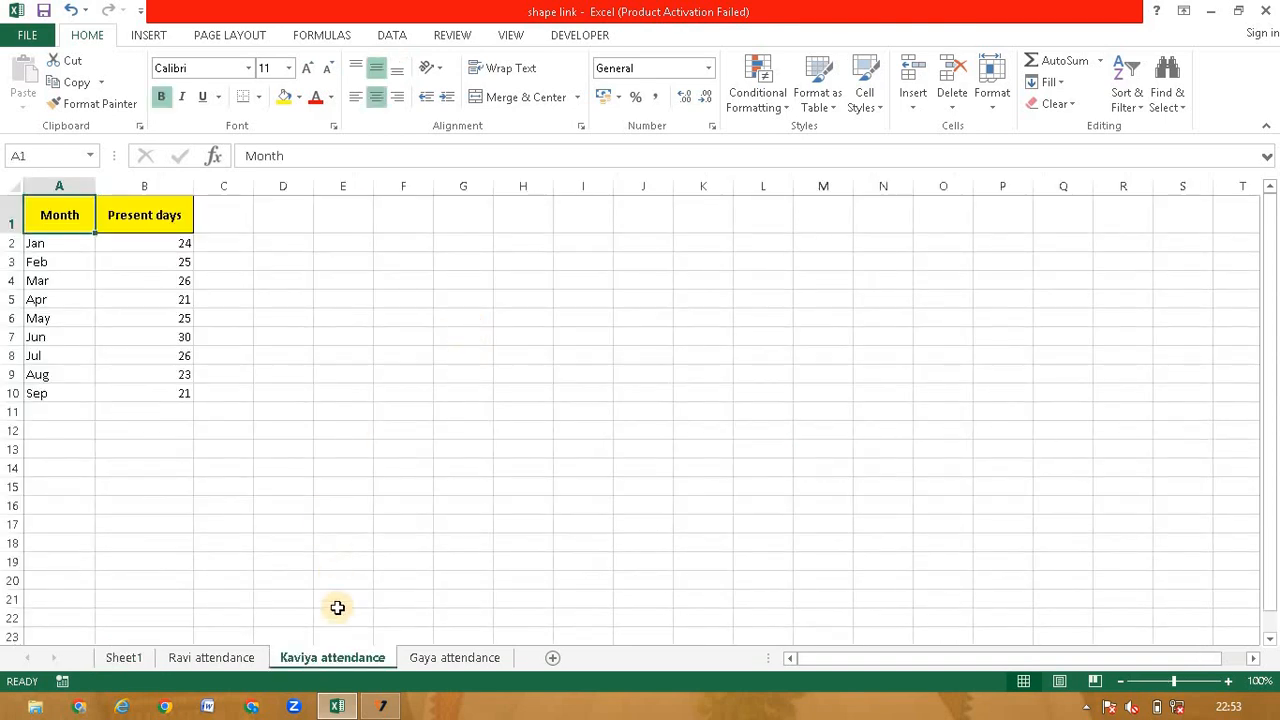
{"action": "left_click", "coordinate": [126, 657]}
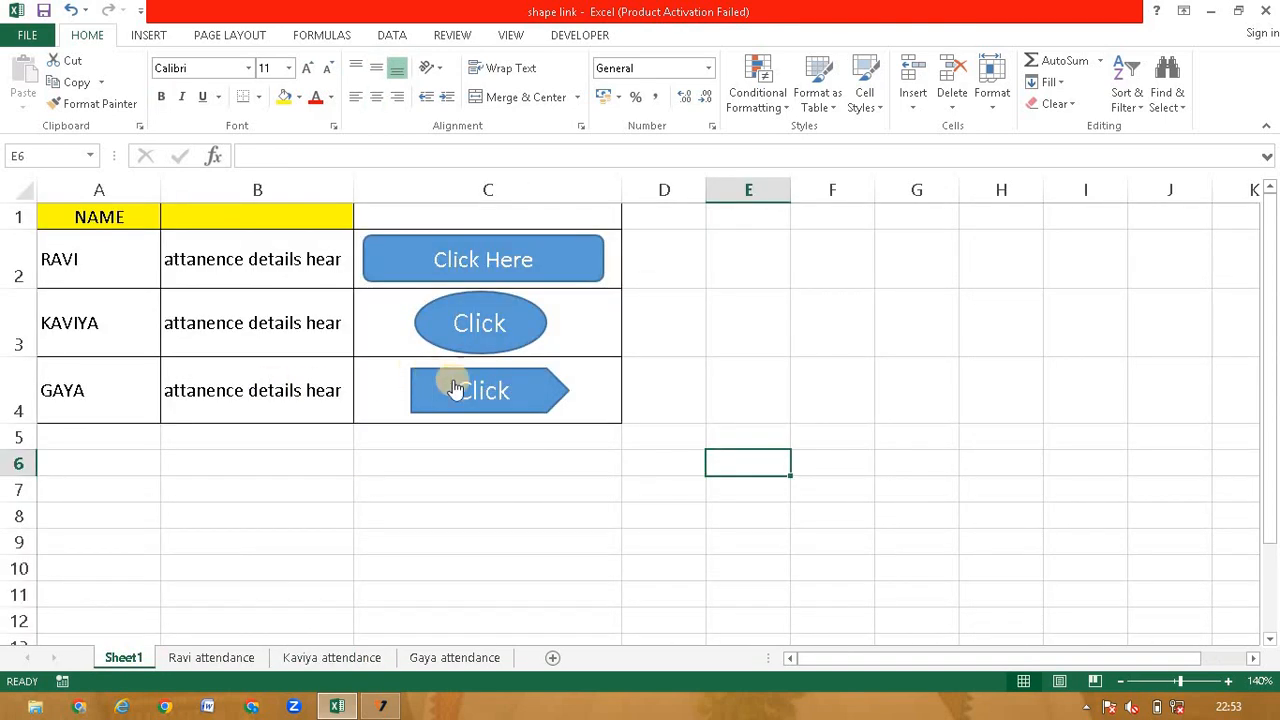
{"action": "left_click", "coordinate": [497, 393]}
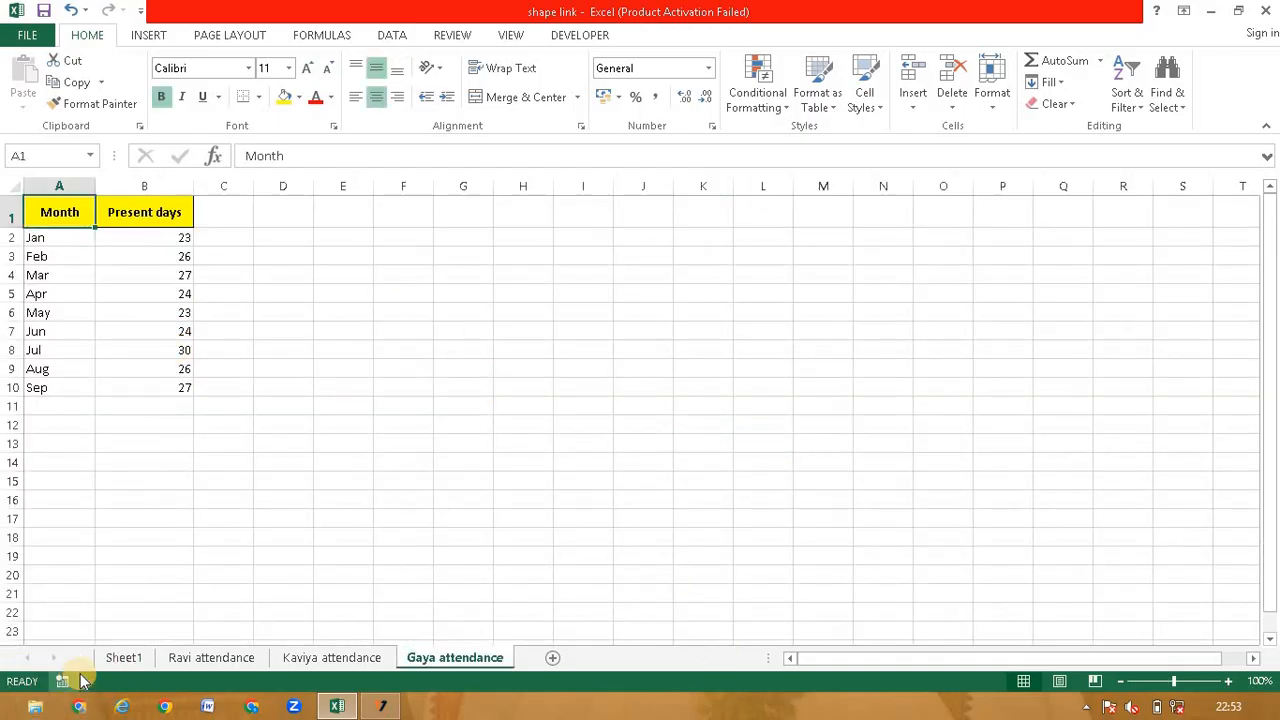
{"action": "left_click", "coordinate": [120, 657]}
{"action": "scroll", "coordinate": [470, 340], "scroll_direction": "up", "scroll_amount": 4, "text": "ctrl"}
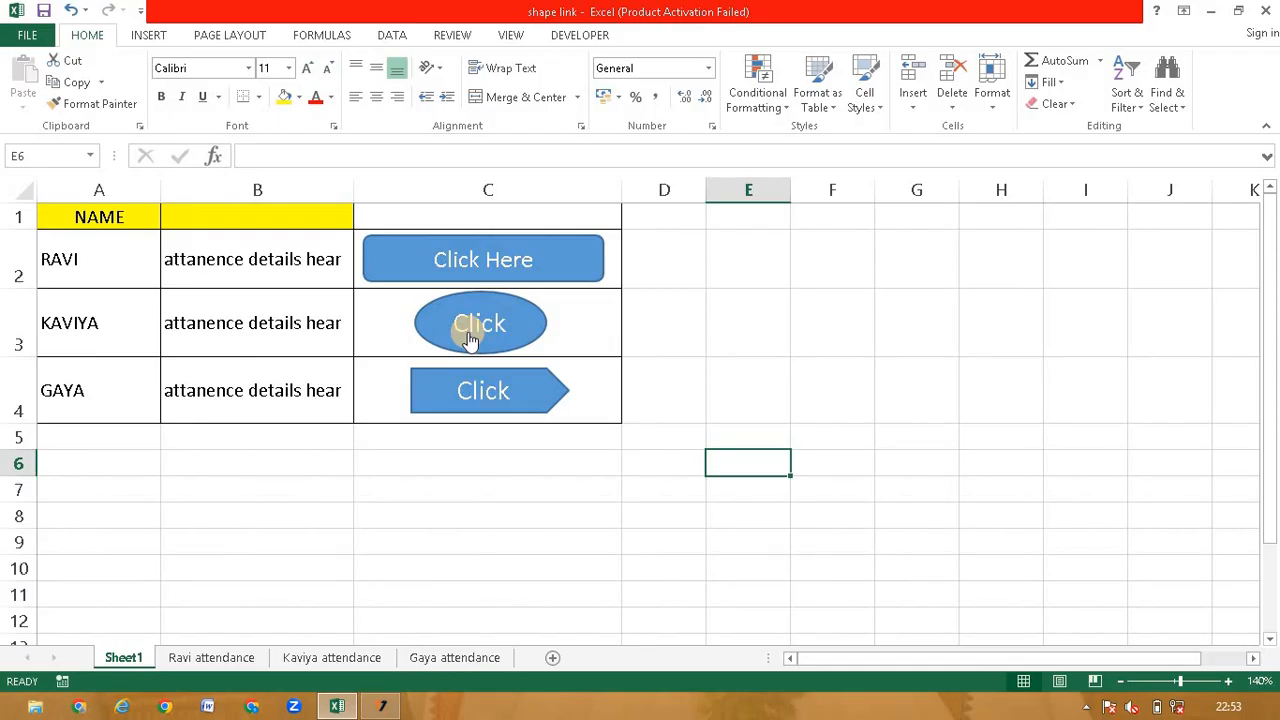